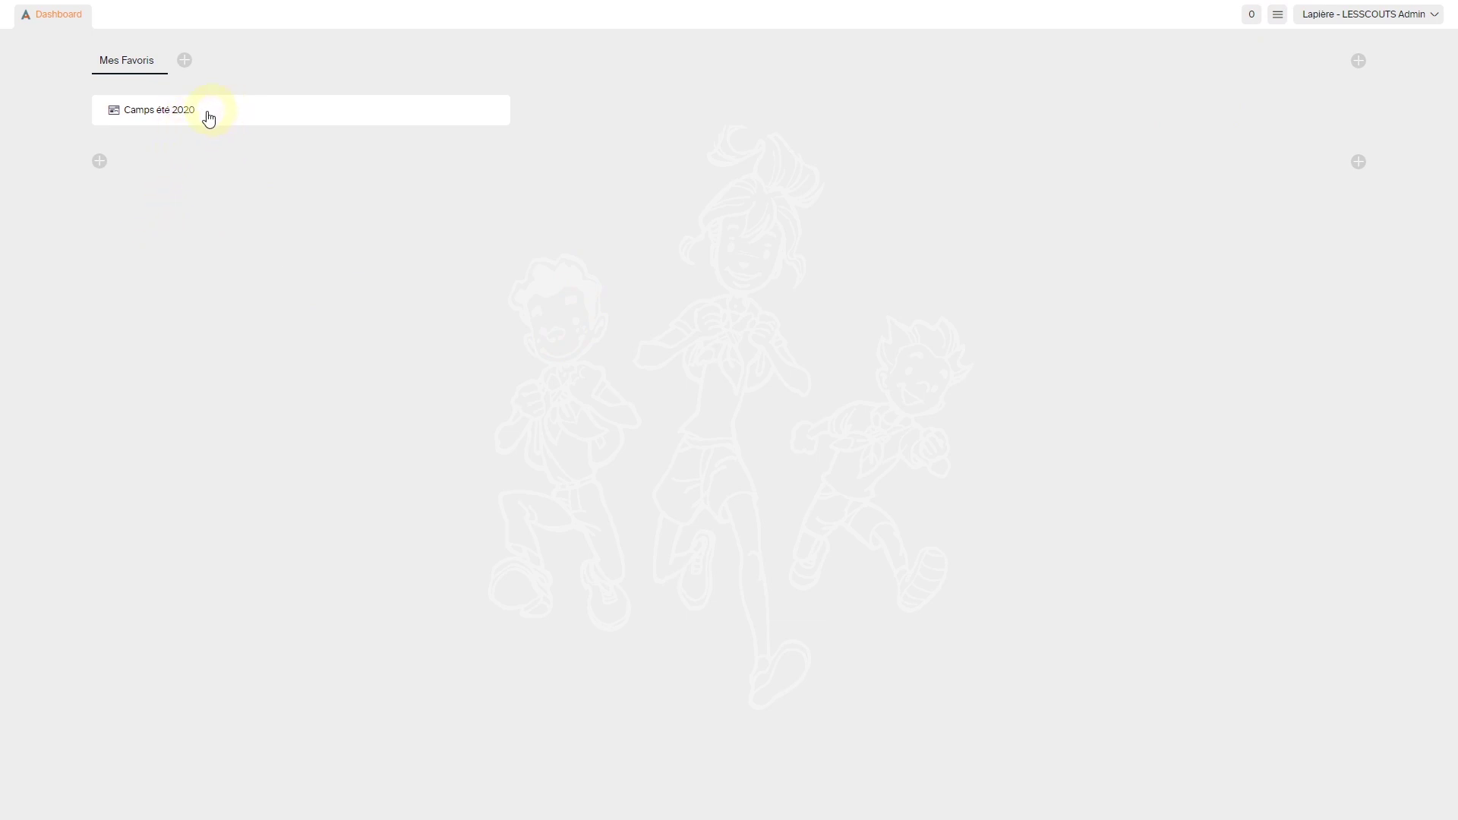
Step: Open the Camps été 2020 list and the camp declaration of section ZZ001E2
left_click(237, 126)
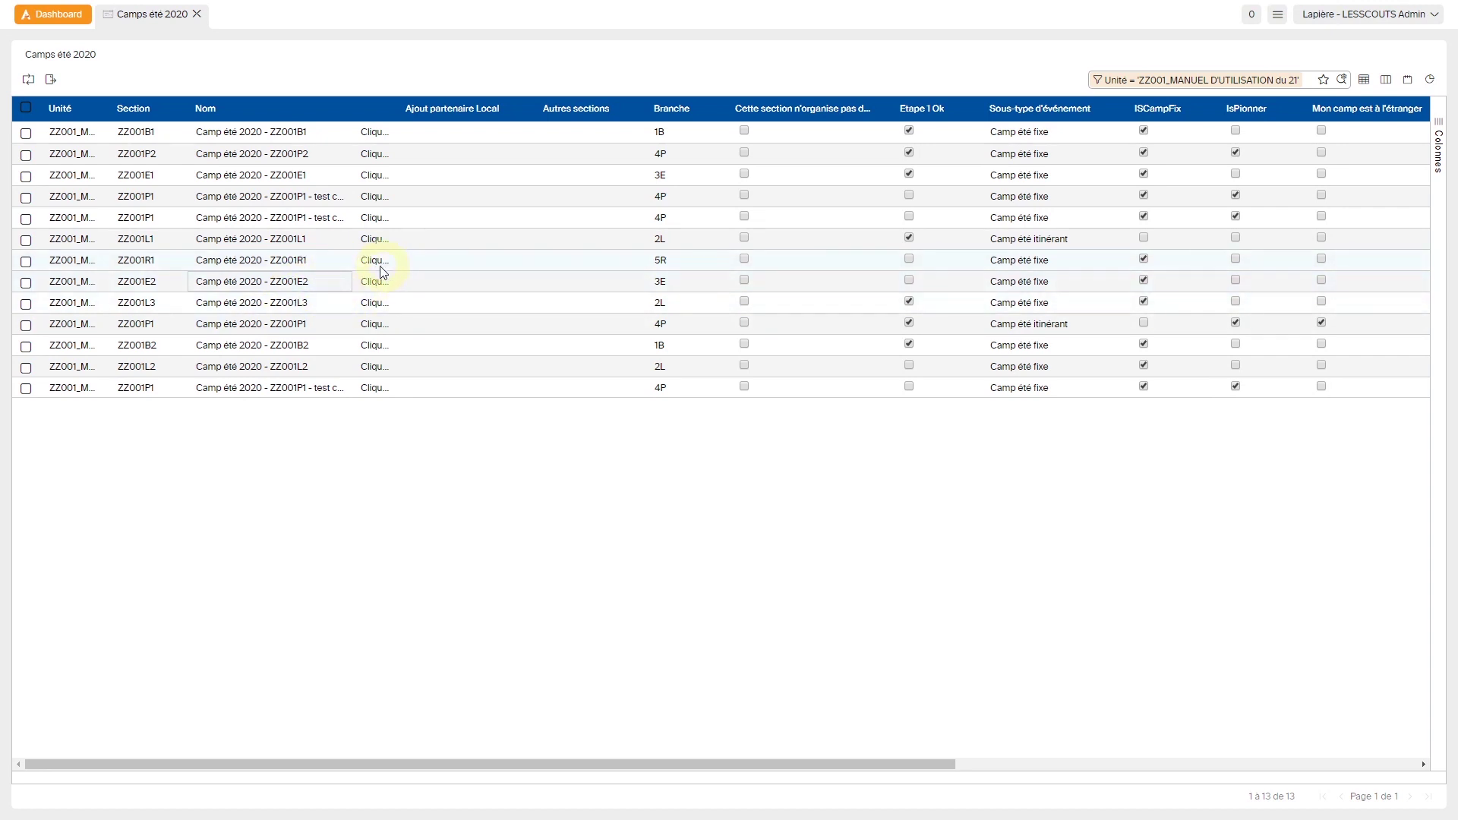
double_click(341, 283)
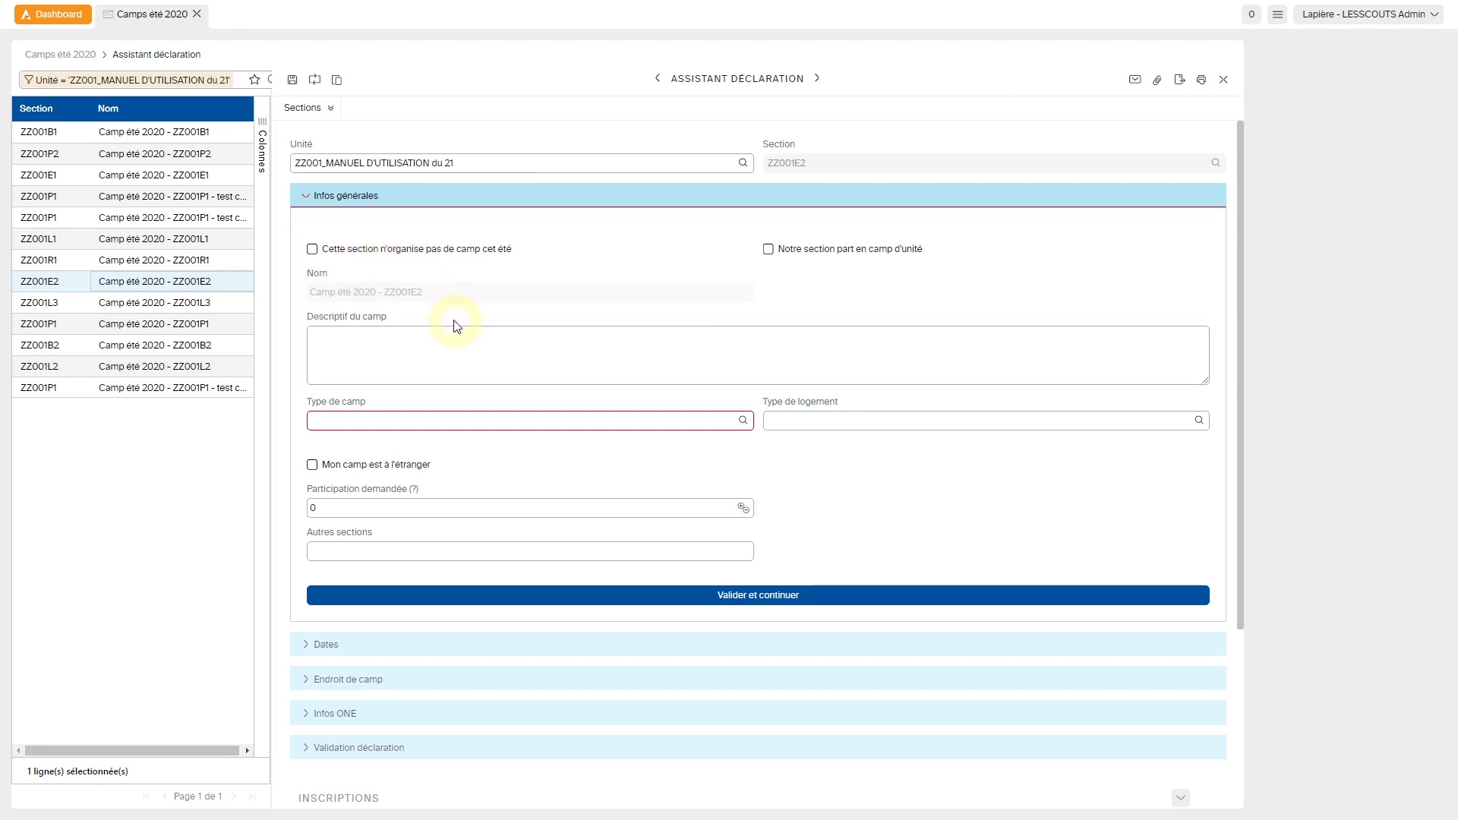
Step: Describe the camp as "super camp", with camp type Camp été itinérant and lodging type Sous toit
left_click(343, 343)
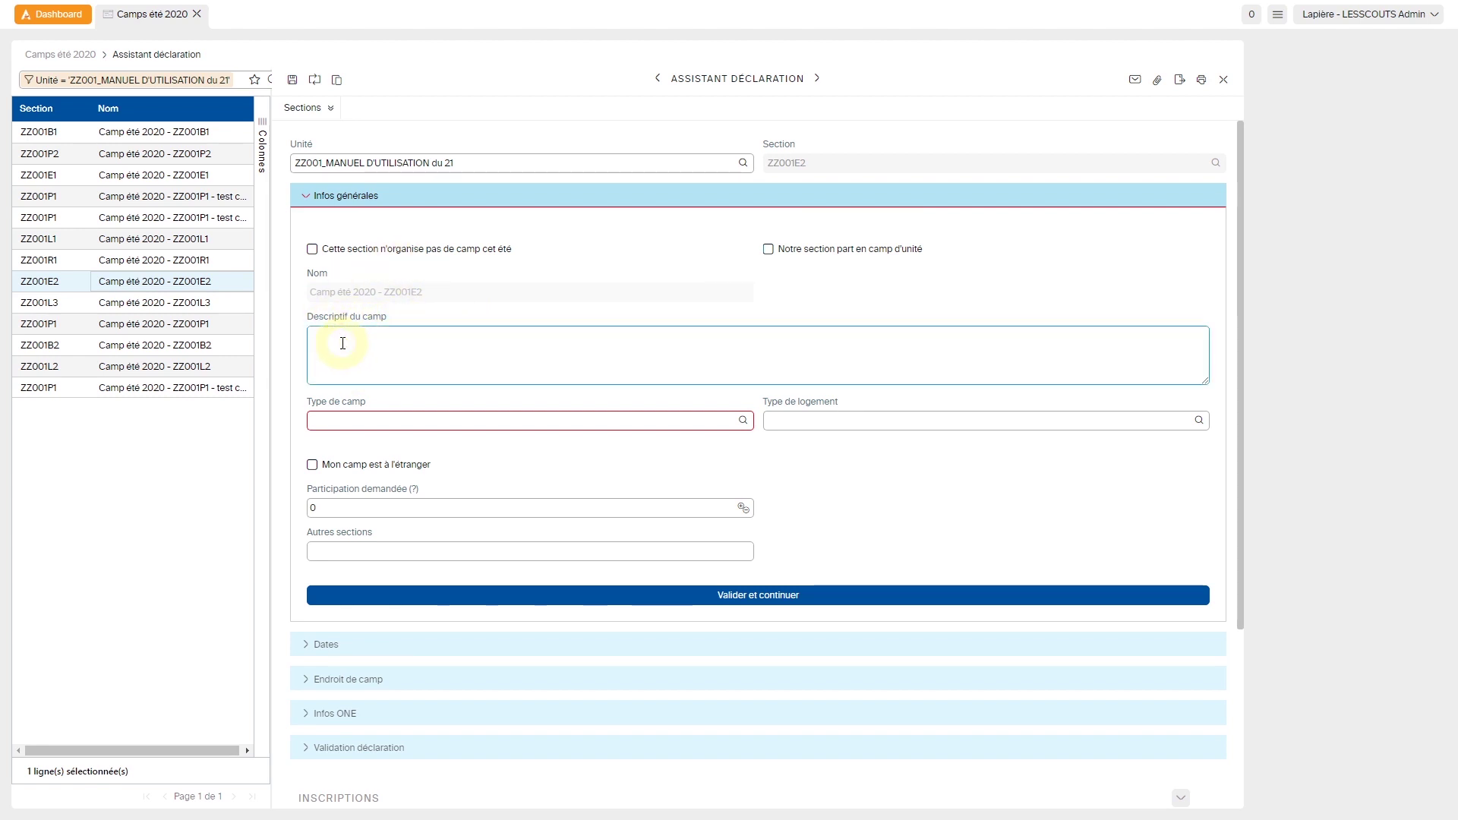
type("super camp")
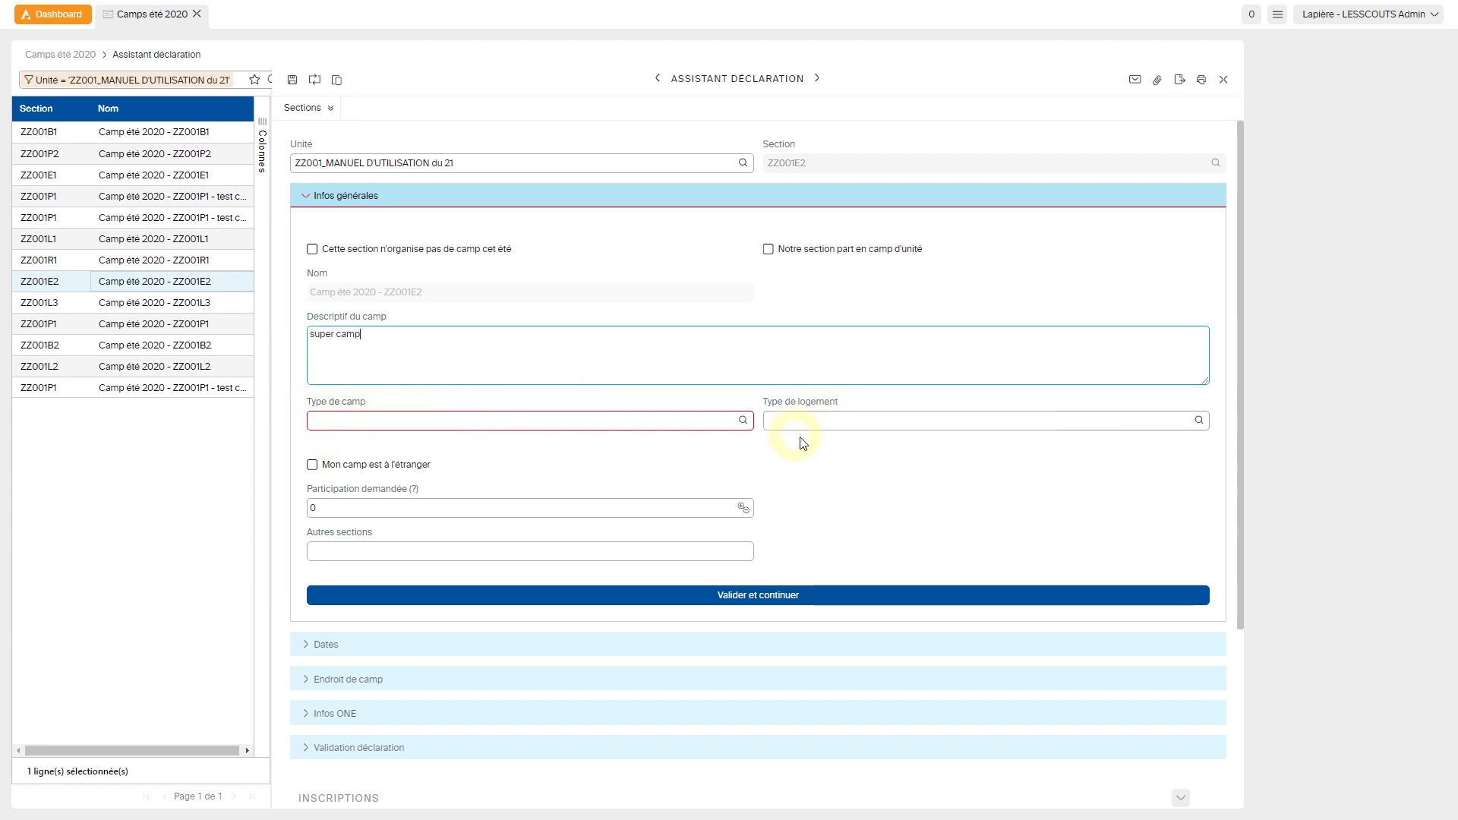
left_click(353, 422)
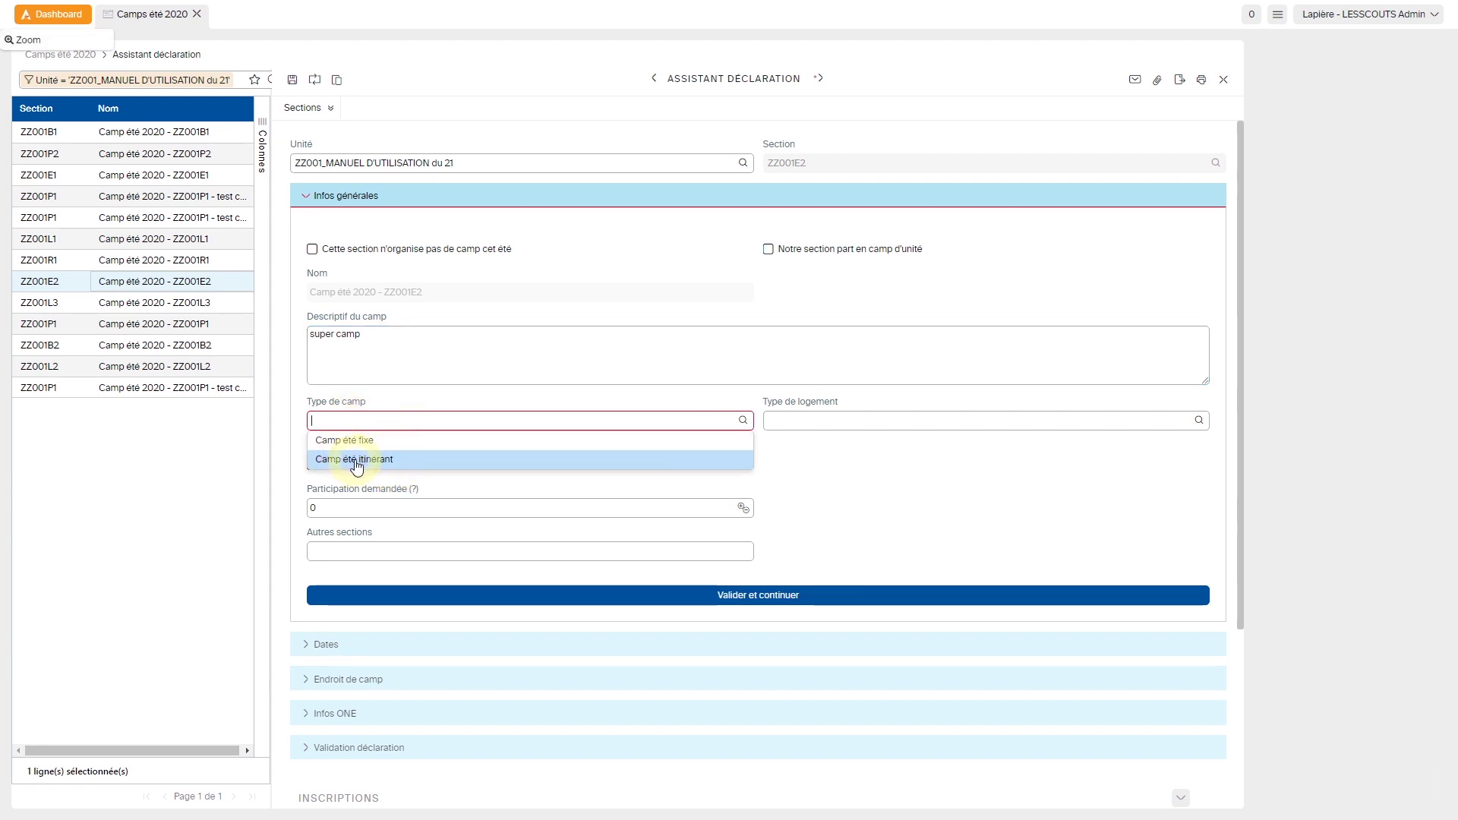
left_click(356, 461)
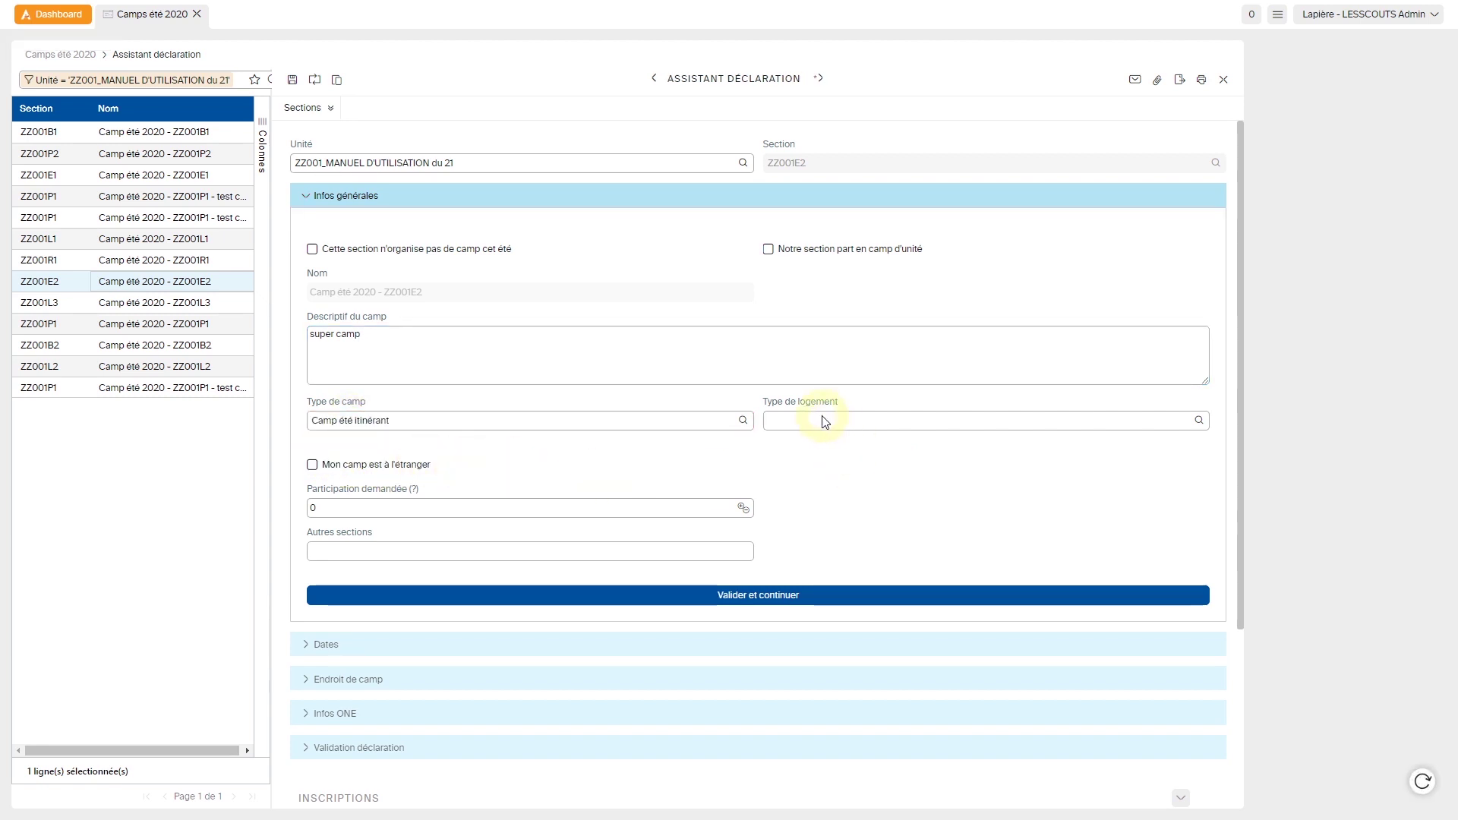
left_click(798, 417)
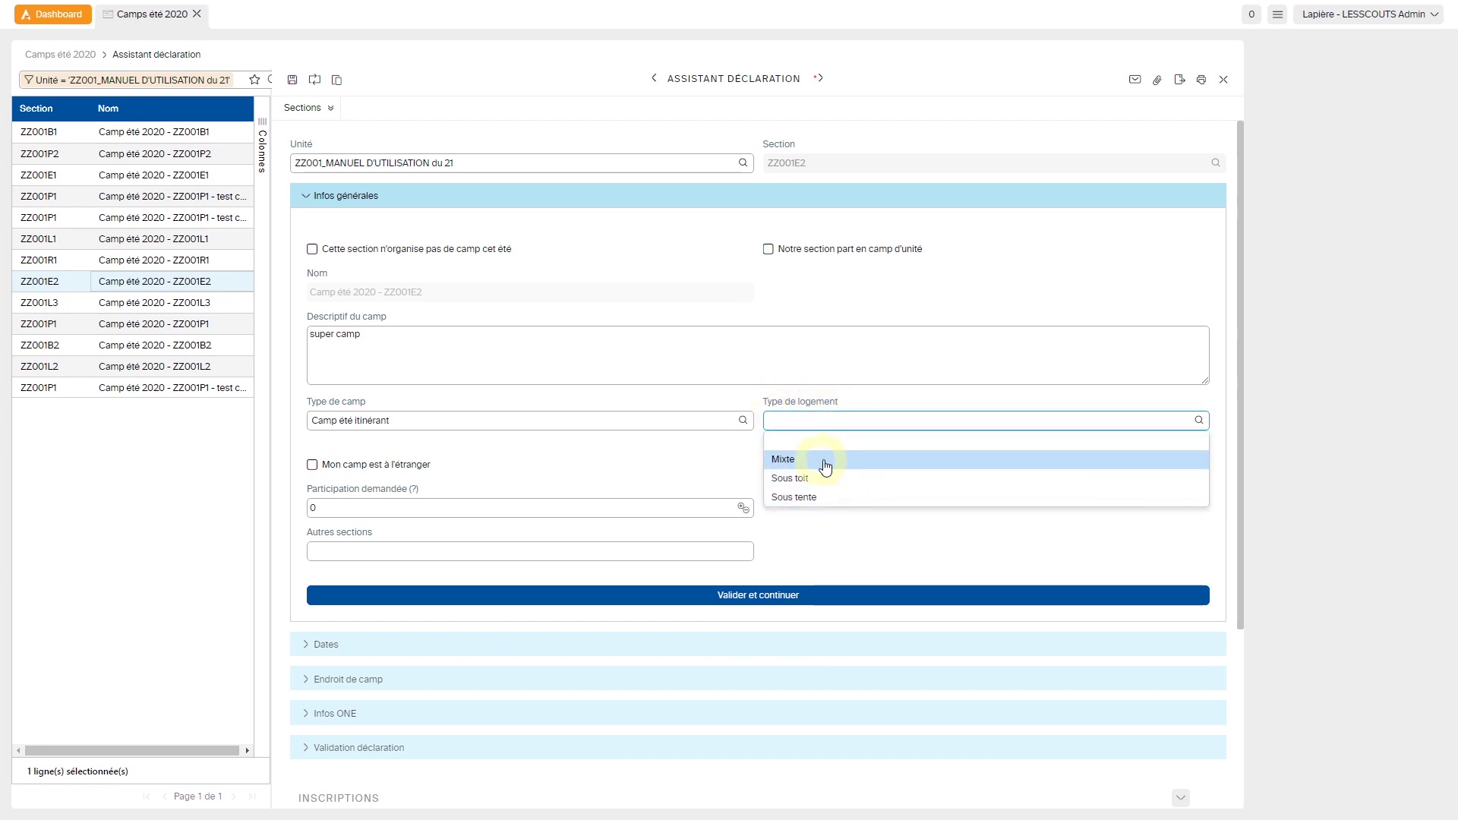
left_click(787, 481)
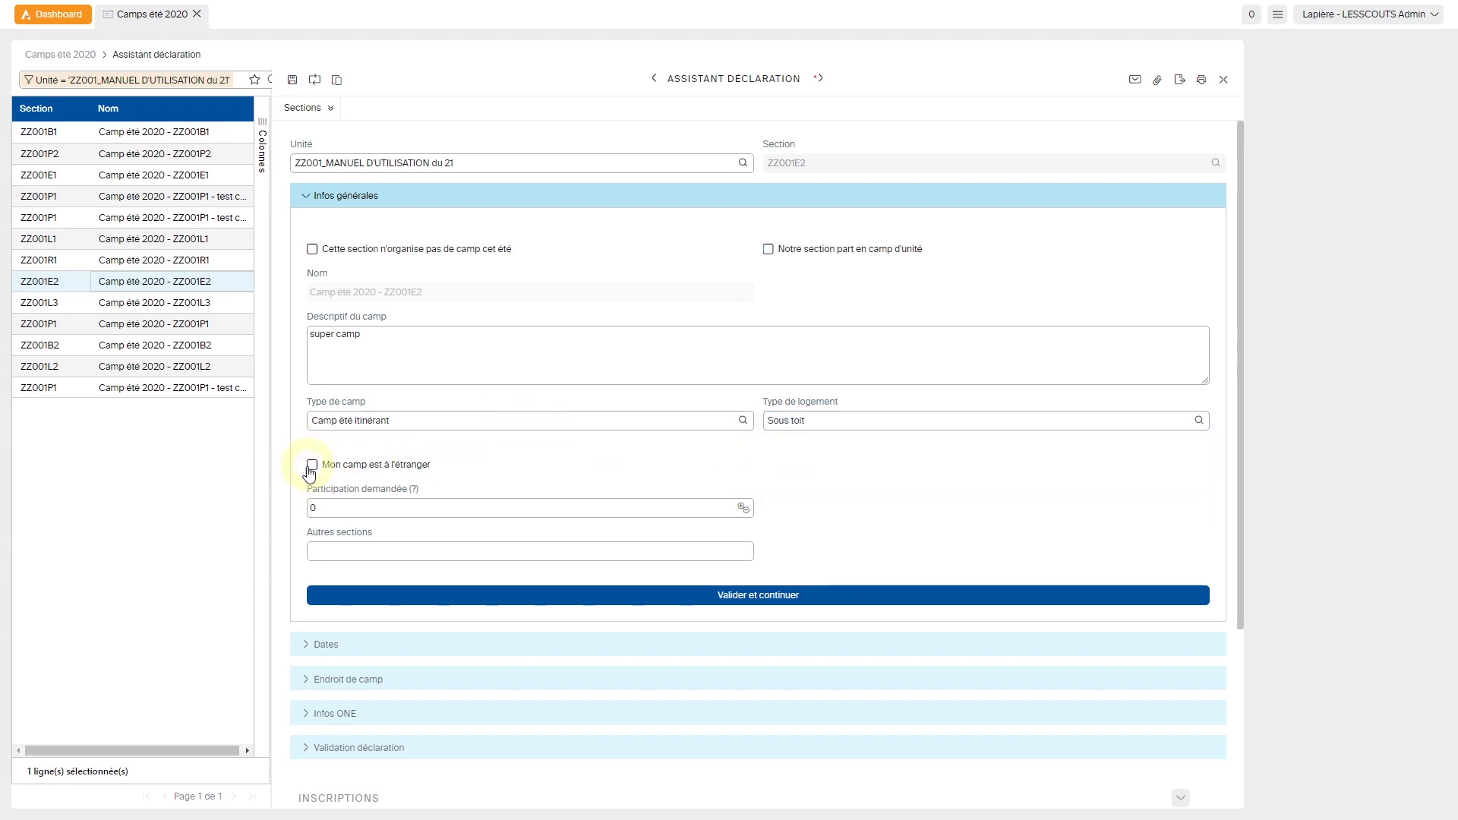
Step: Set the requested participation to 150 and validate the general information by executing its process
left_click(319, 507)
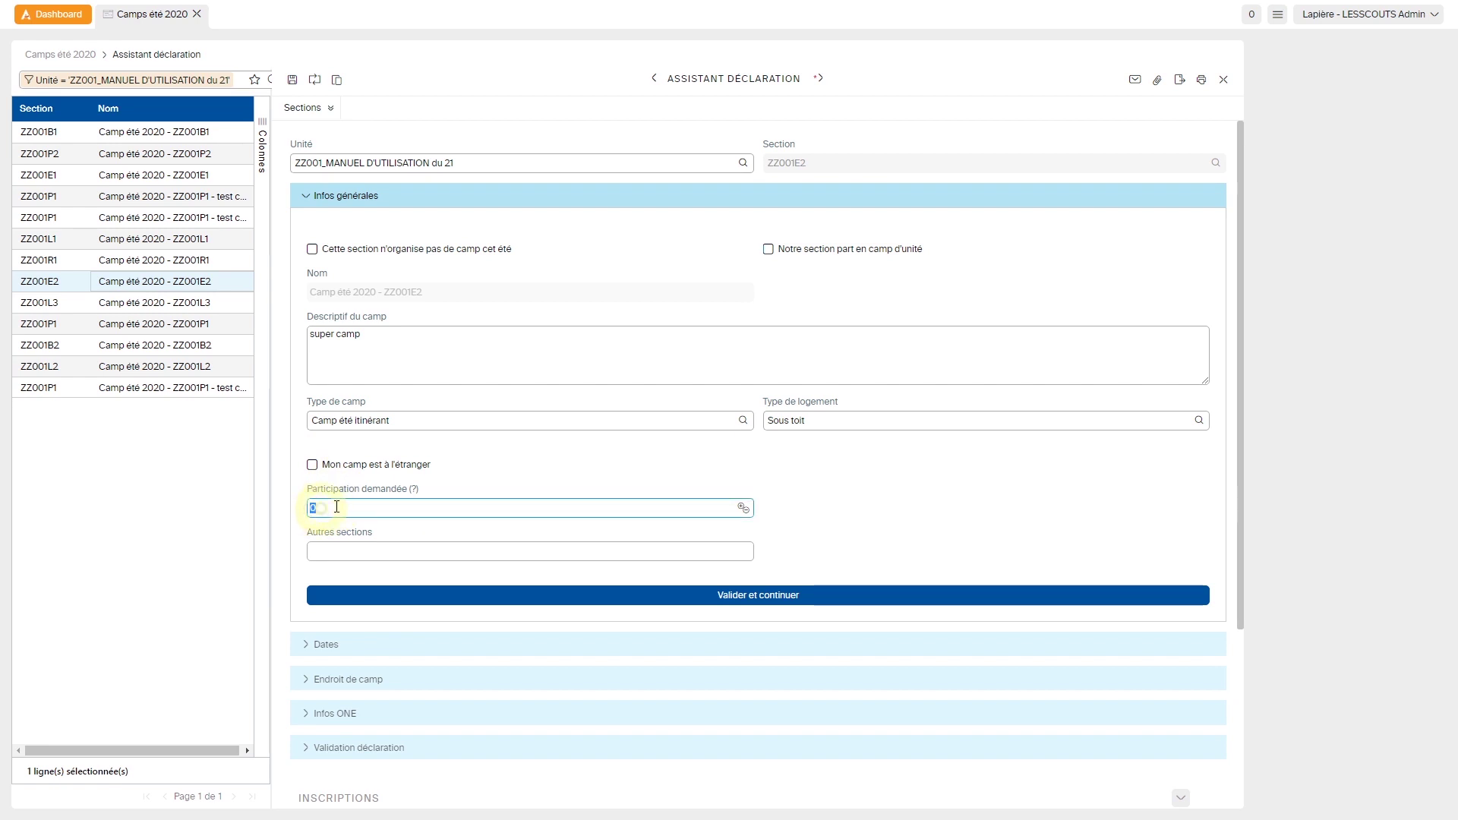
type("15")
left_click(374, 553)
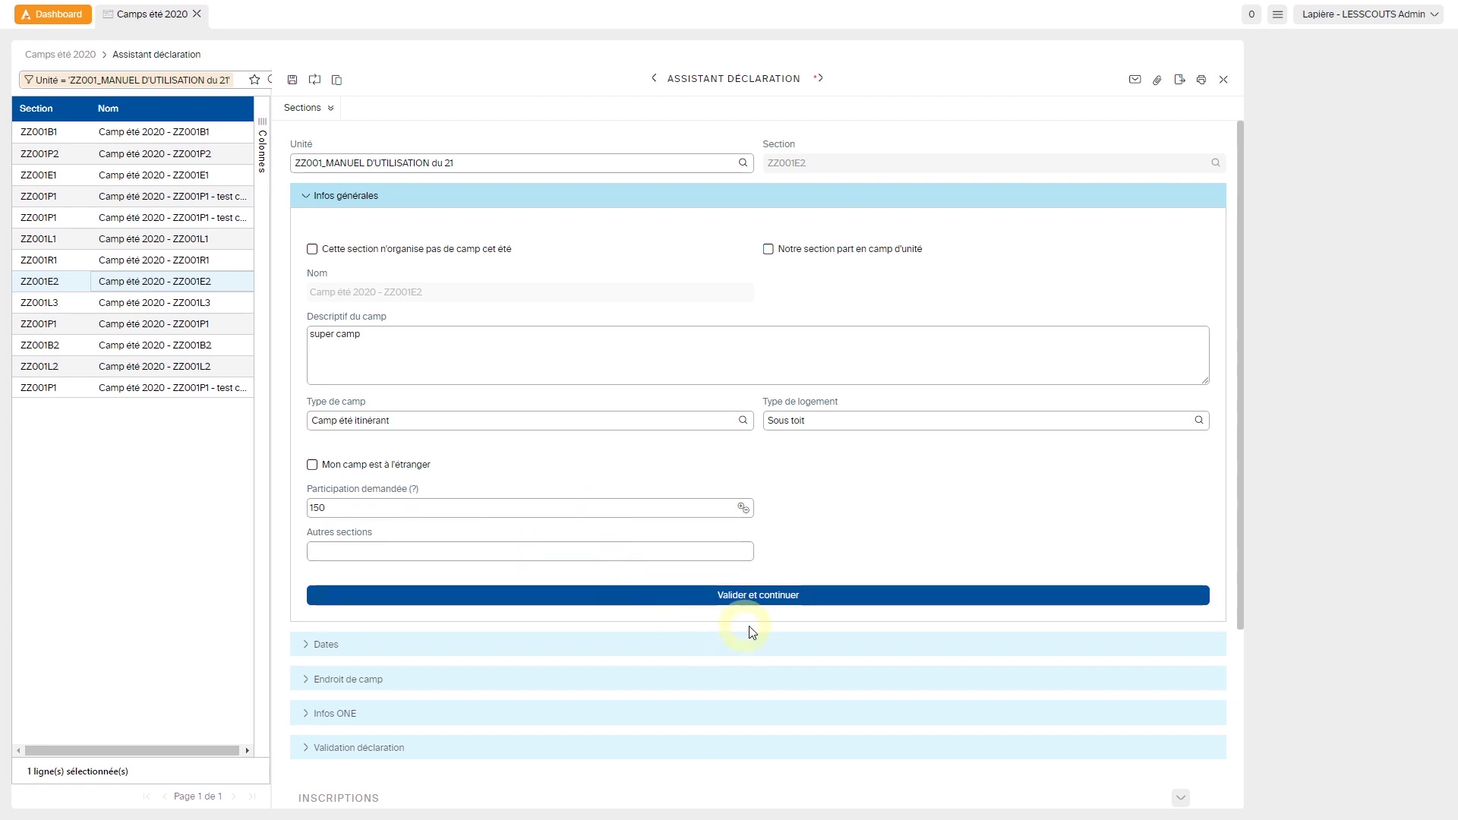
left_click(757, 605)
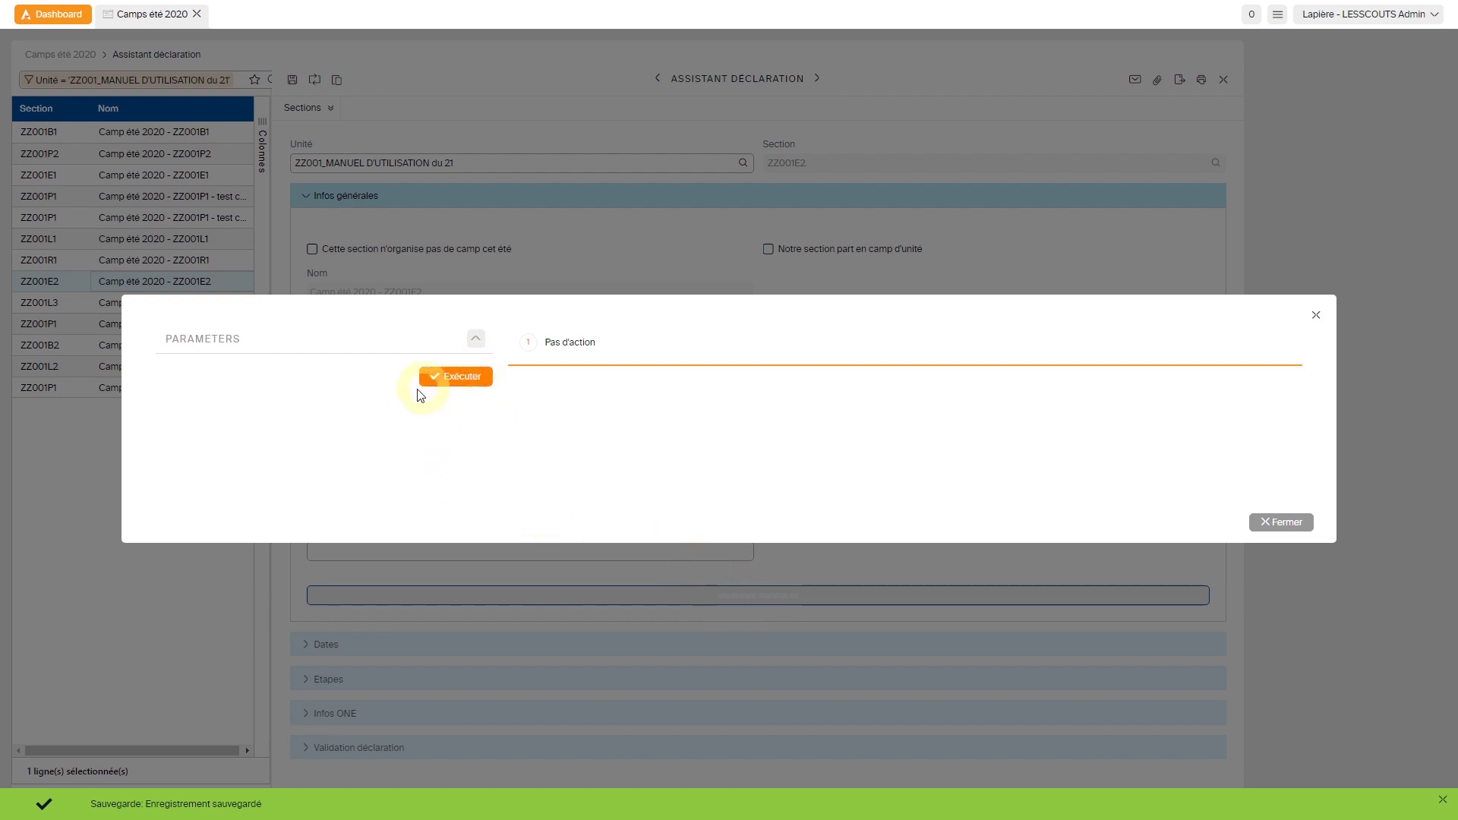
left_click(457, 386)
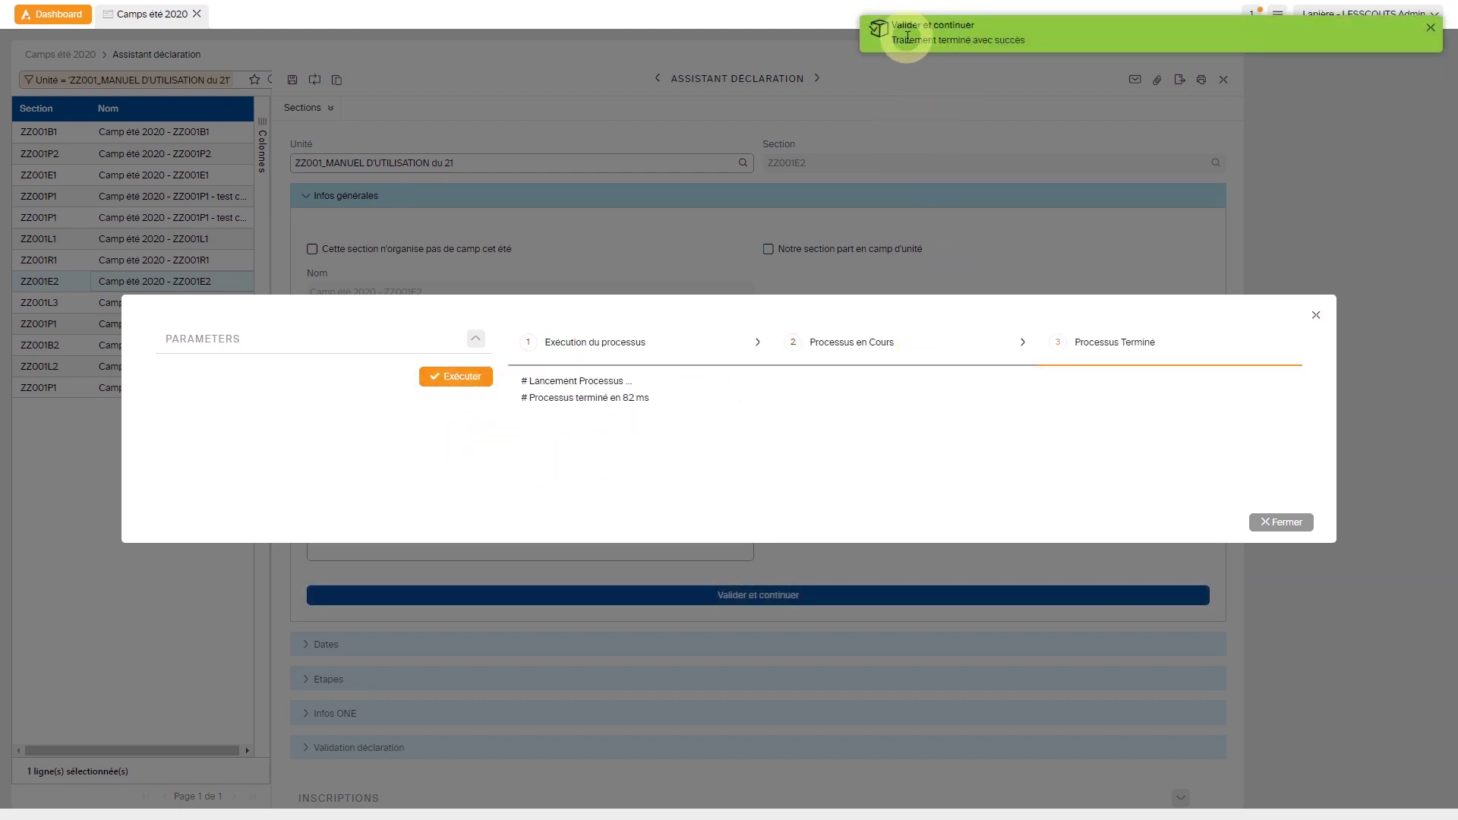
left_click(1282, 521)
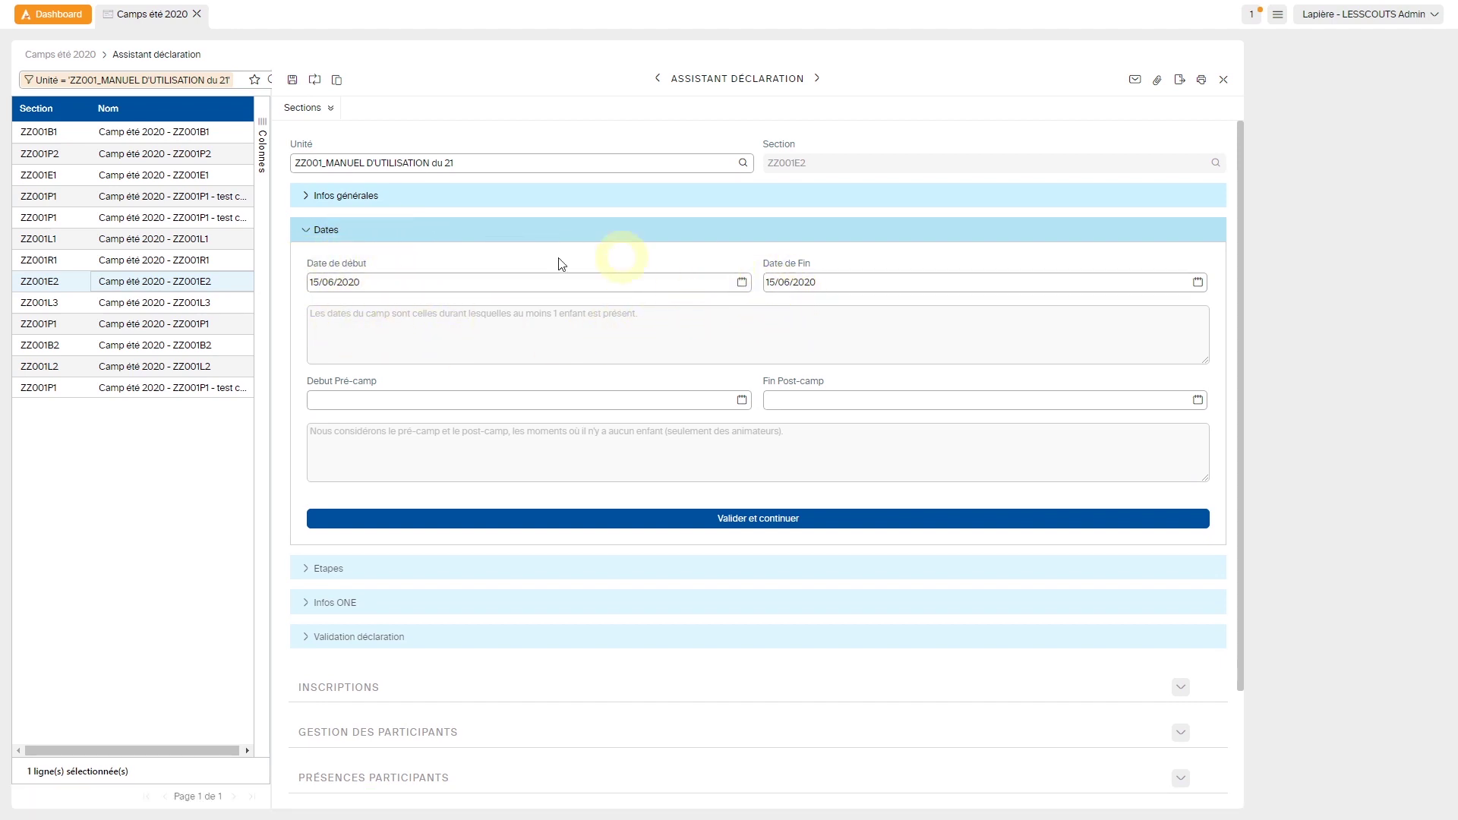
Step: Set the camp's start date to 01/07/2020 and its end date to 15/07/2020
left_click(380, 282)
left_click(469, 311)
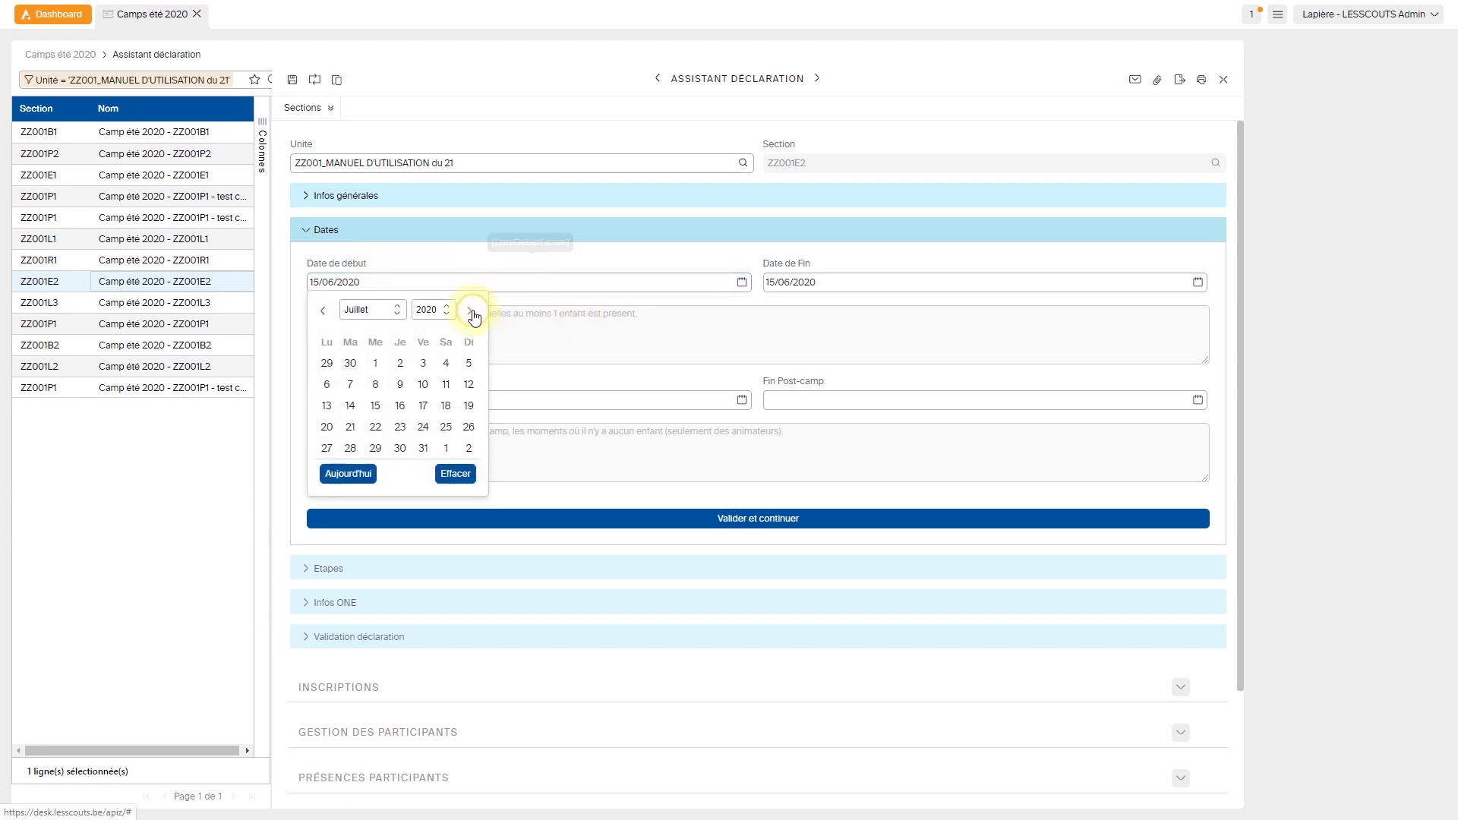
left_click(374, 364)
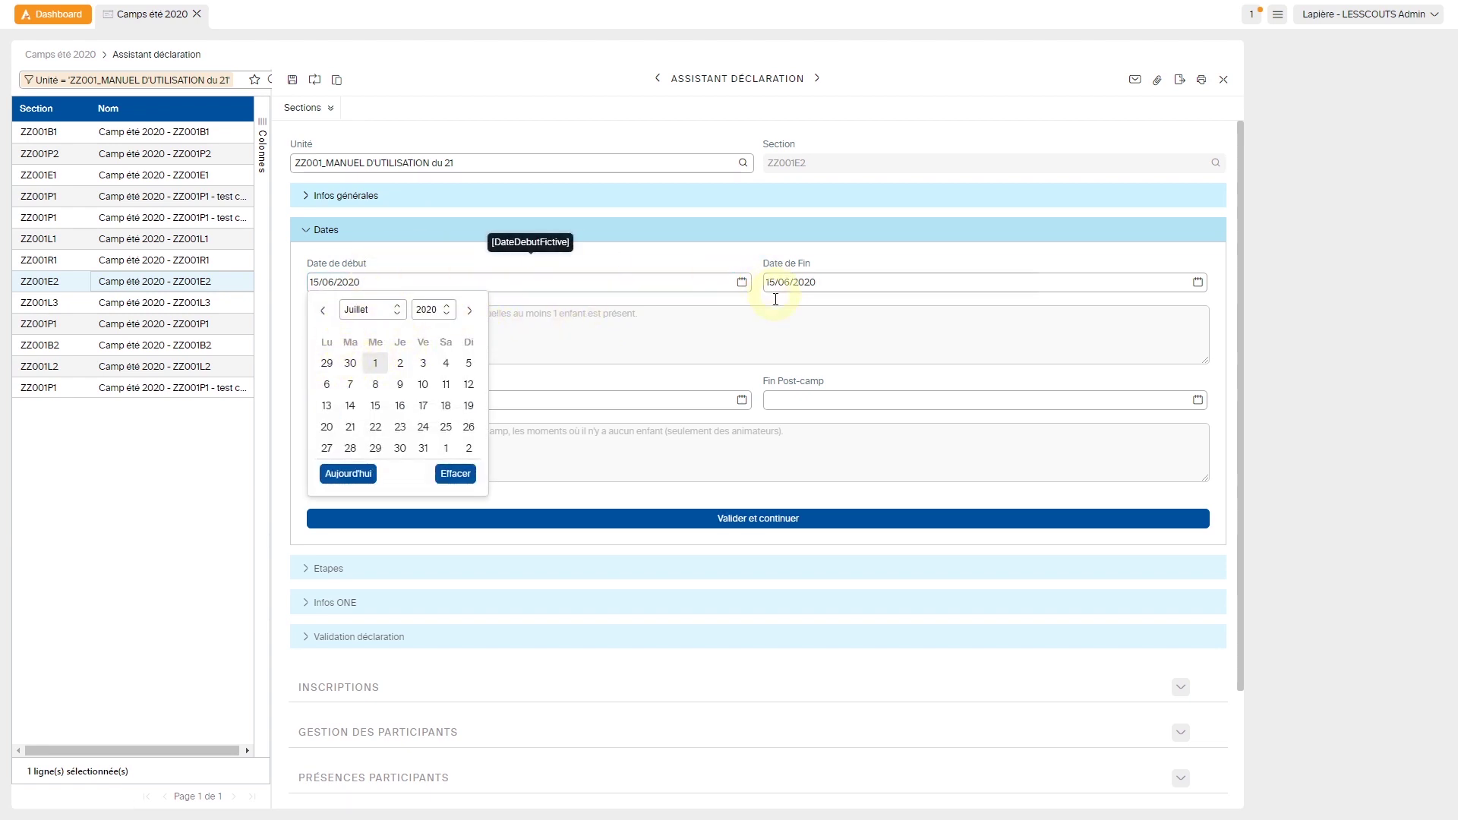
left_click(827, 271)
left_click(939, 276)
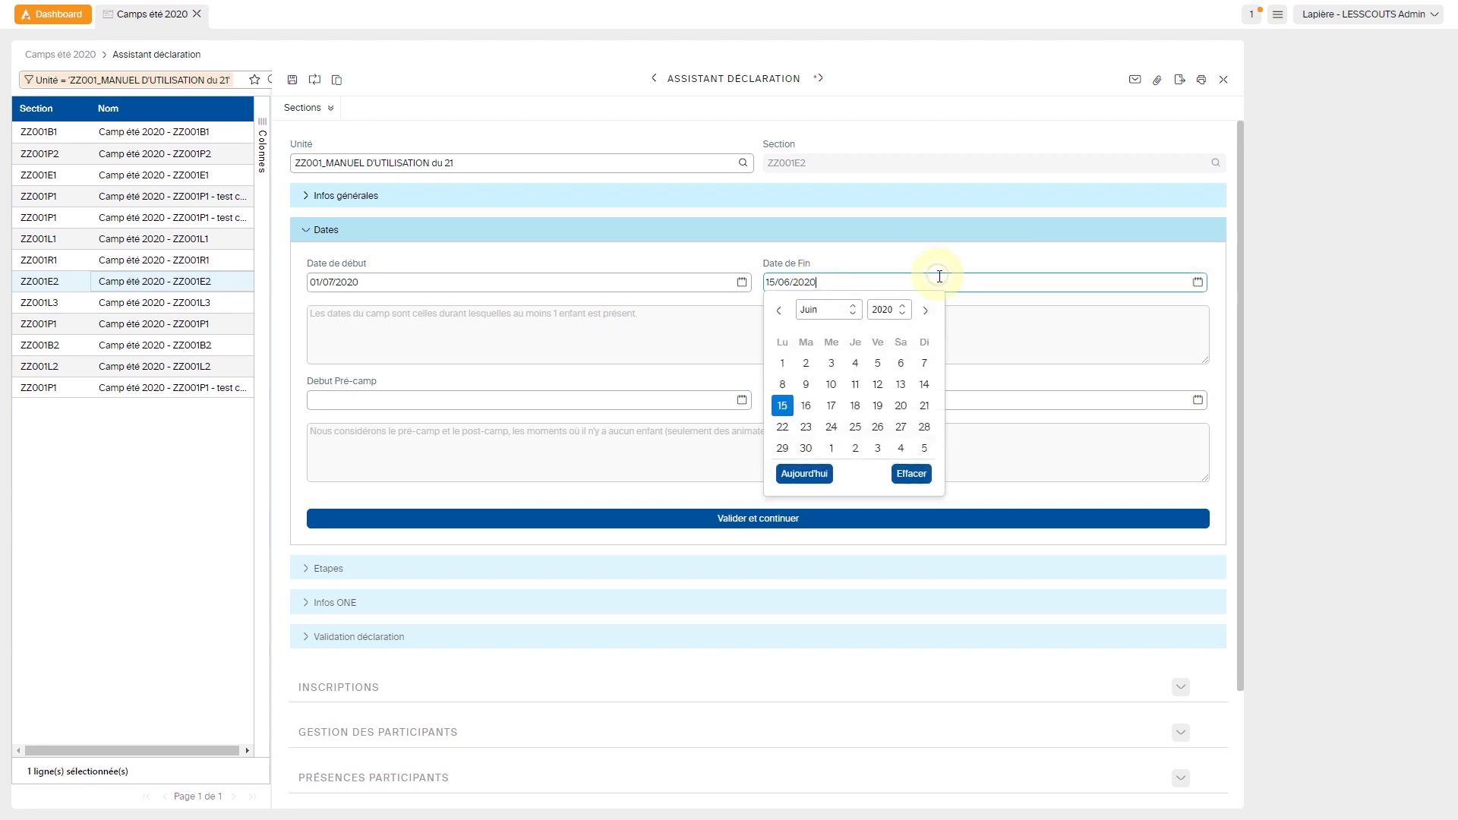
left_click(925, 313)
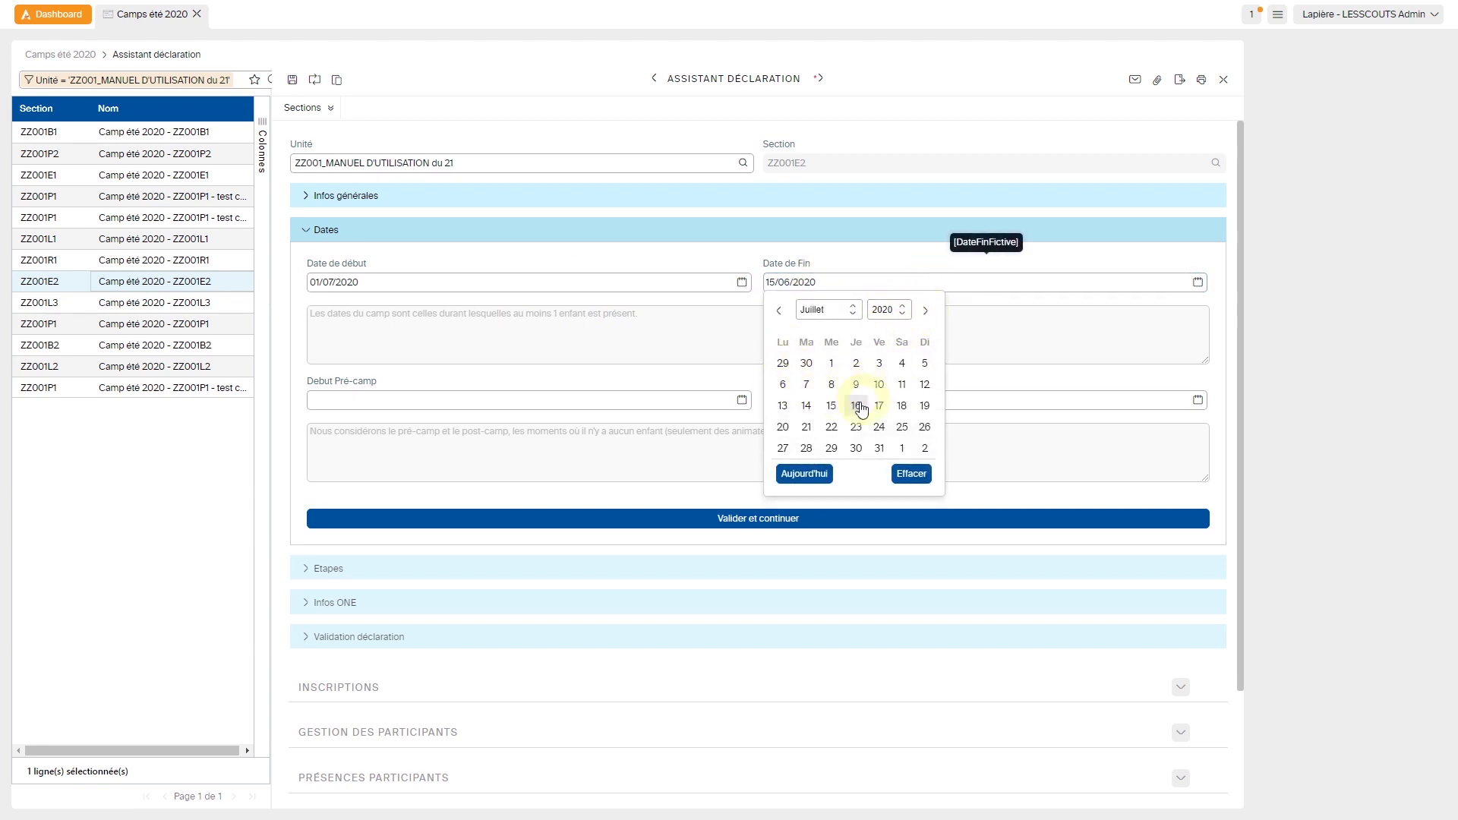
left_click(830, 406)
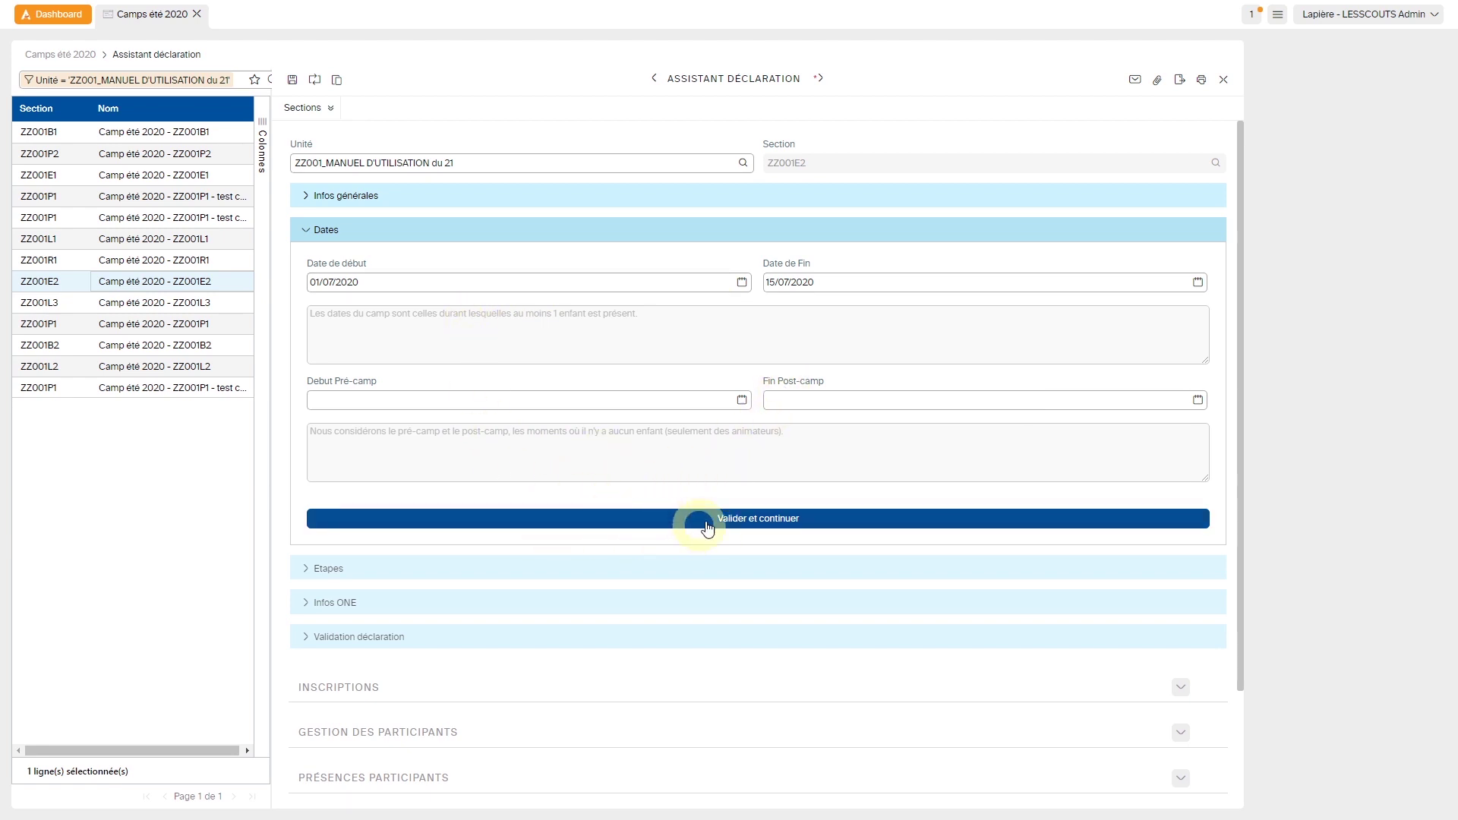
Step: Validate the Dates section by executing its process, and continue to the Etapes section
left_click(679, 527)
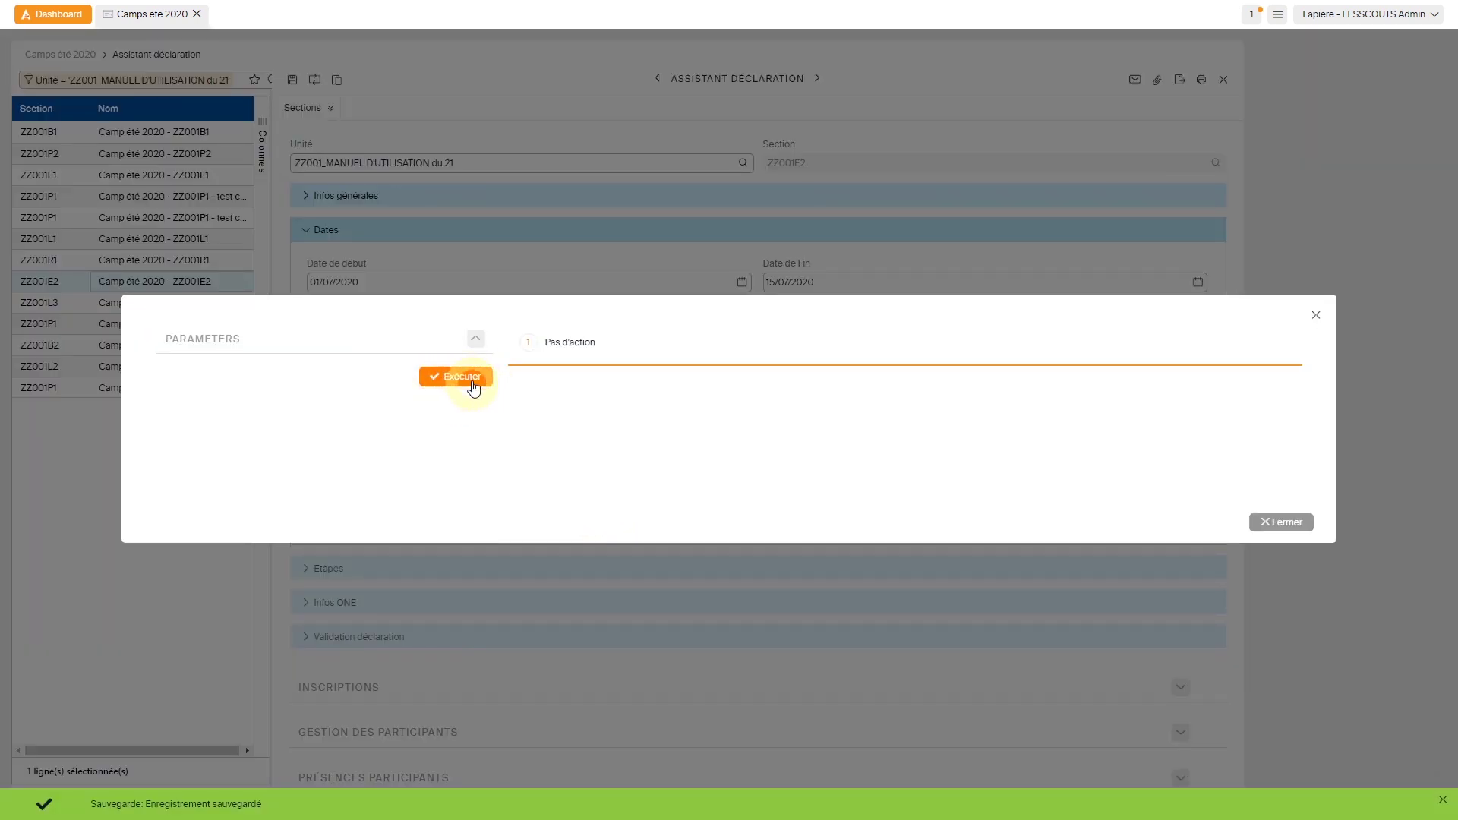
left_click(474, 389)
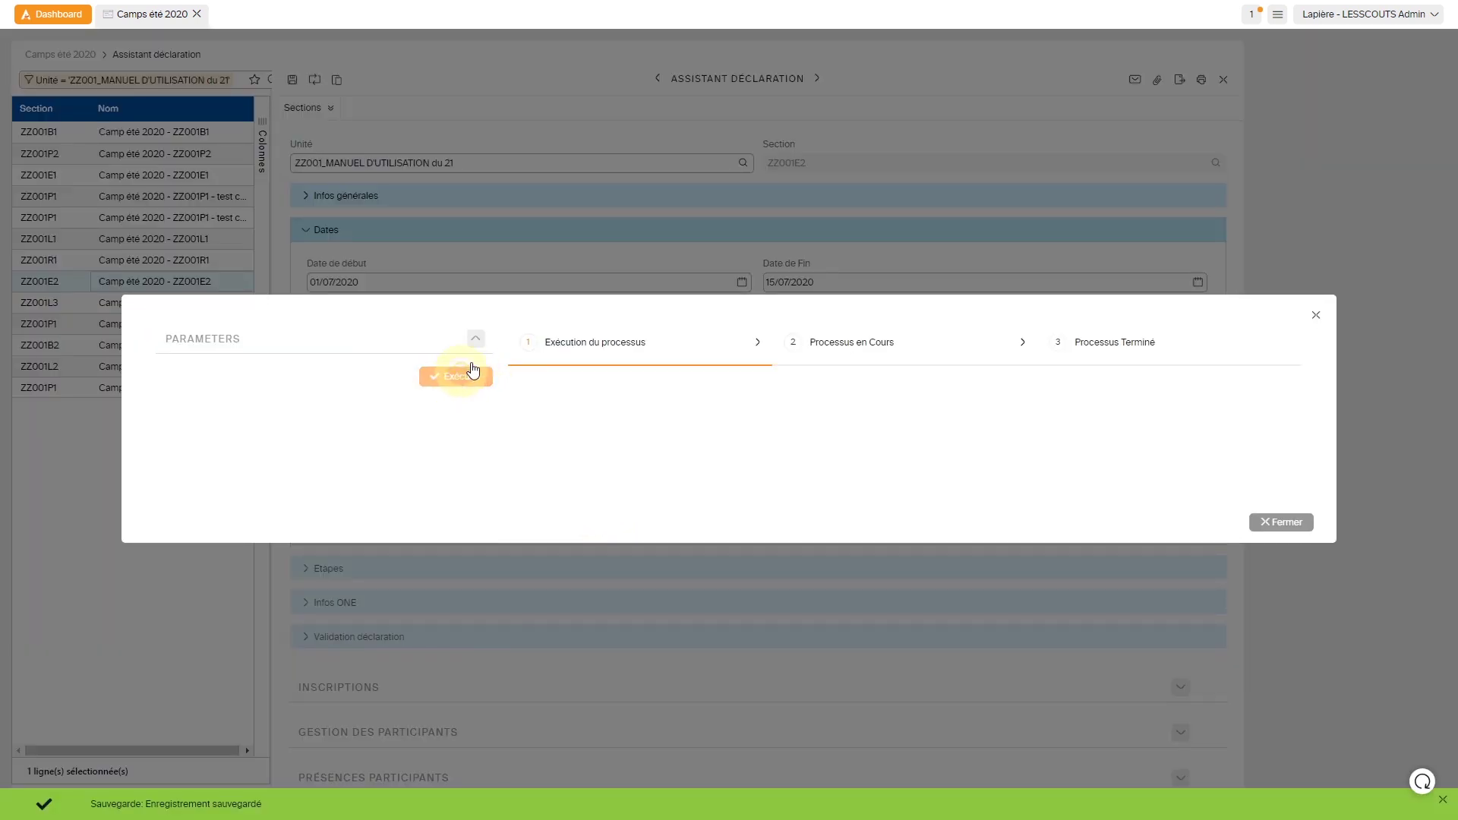
left_click(1266, 524)
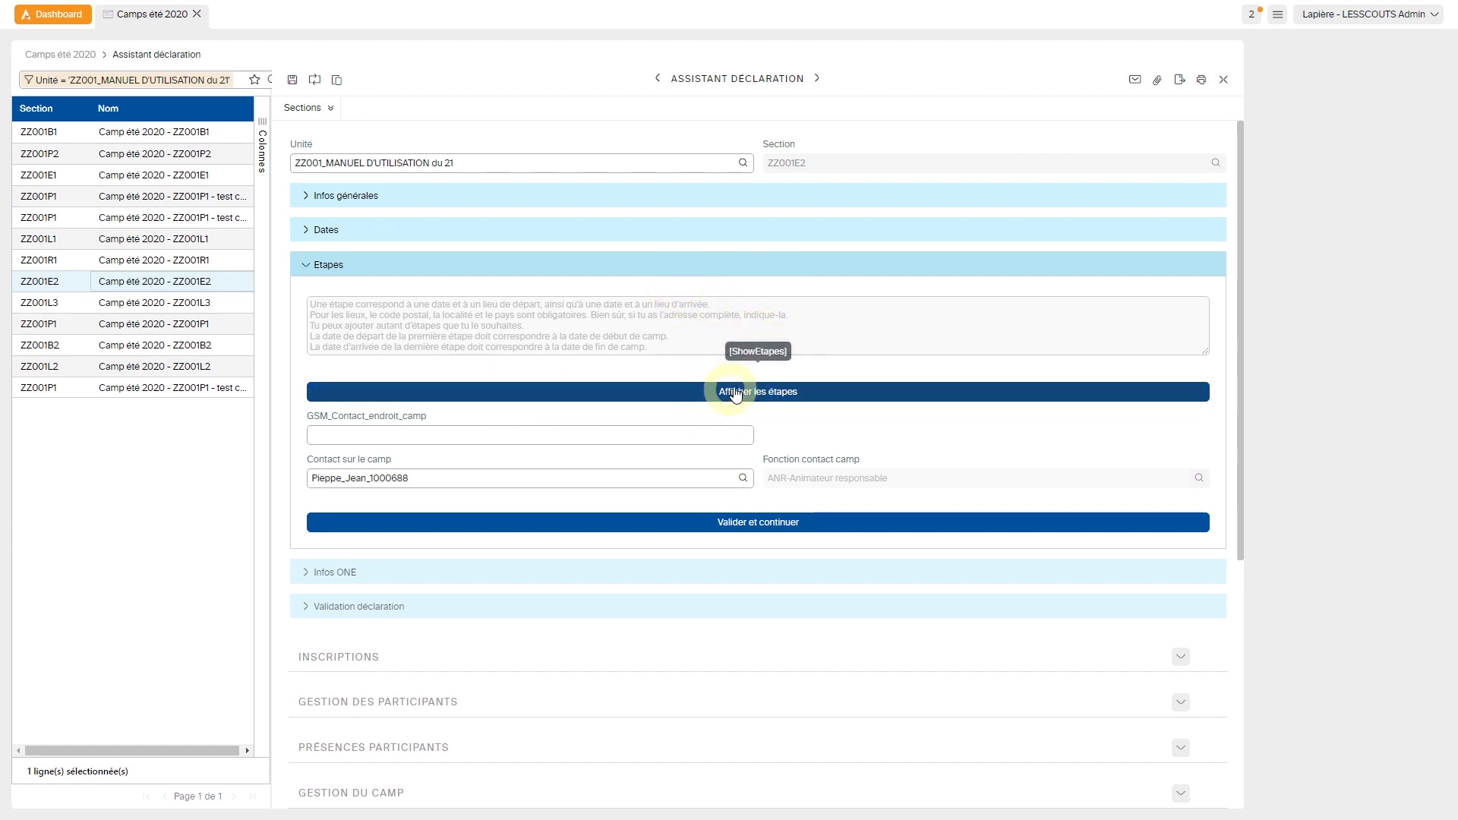
Step: Add a first stage to the camp and save Bruxelles, Belgique as its location
left_click(740, 407)
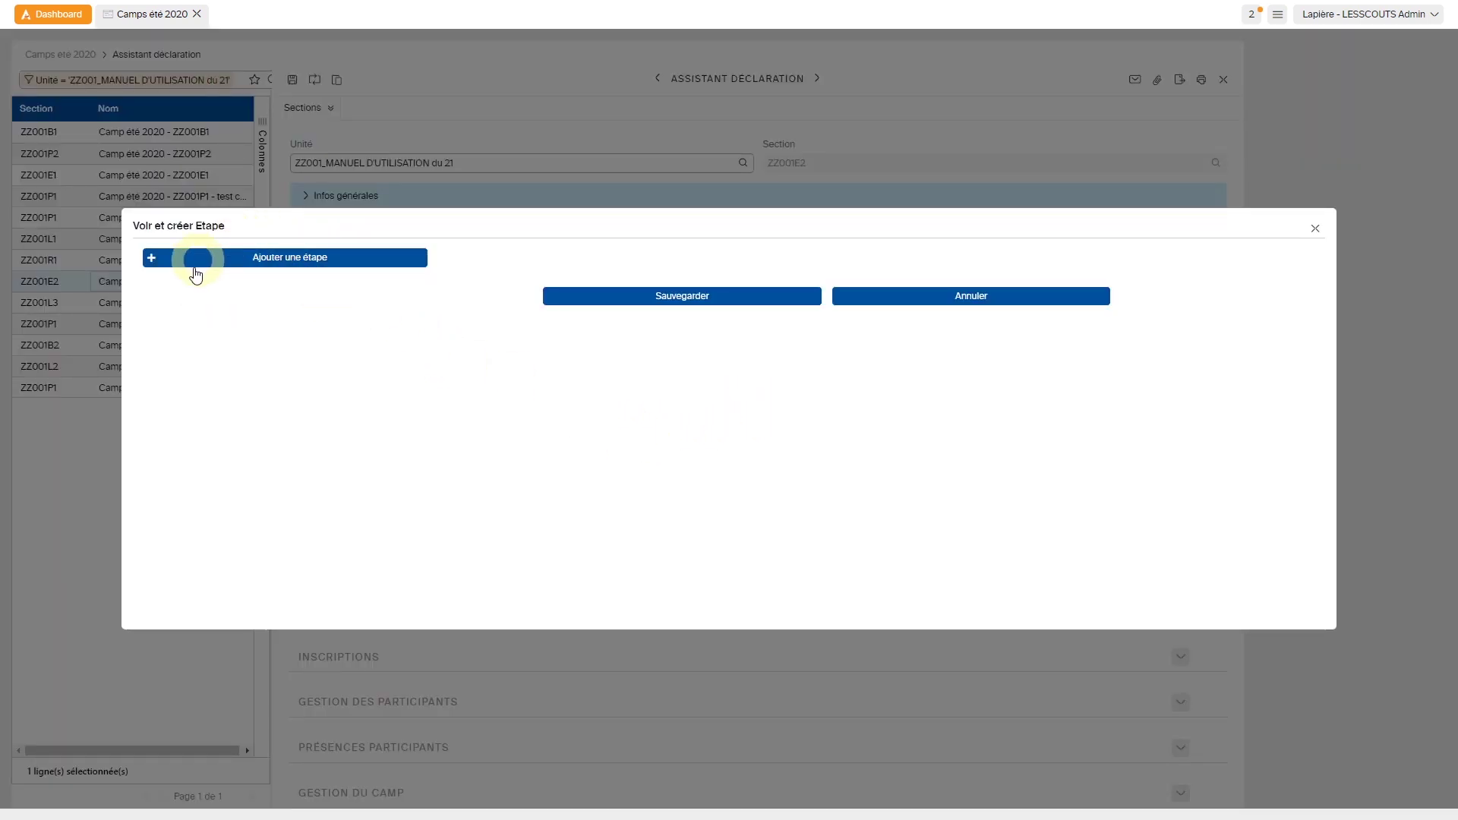
left_click(275, 260)
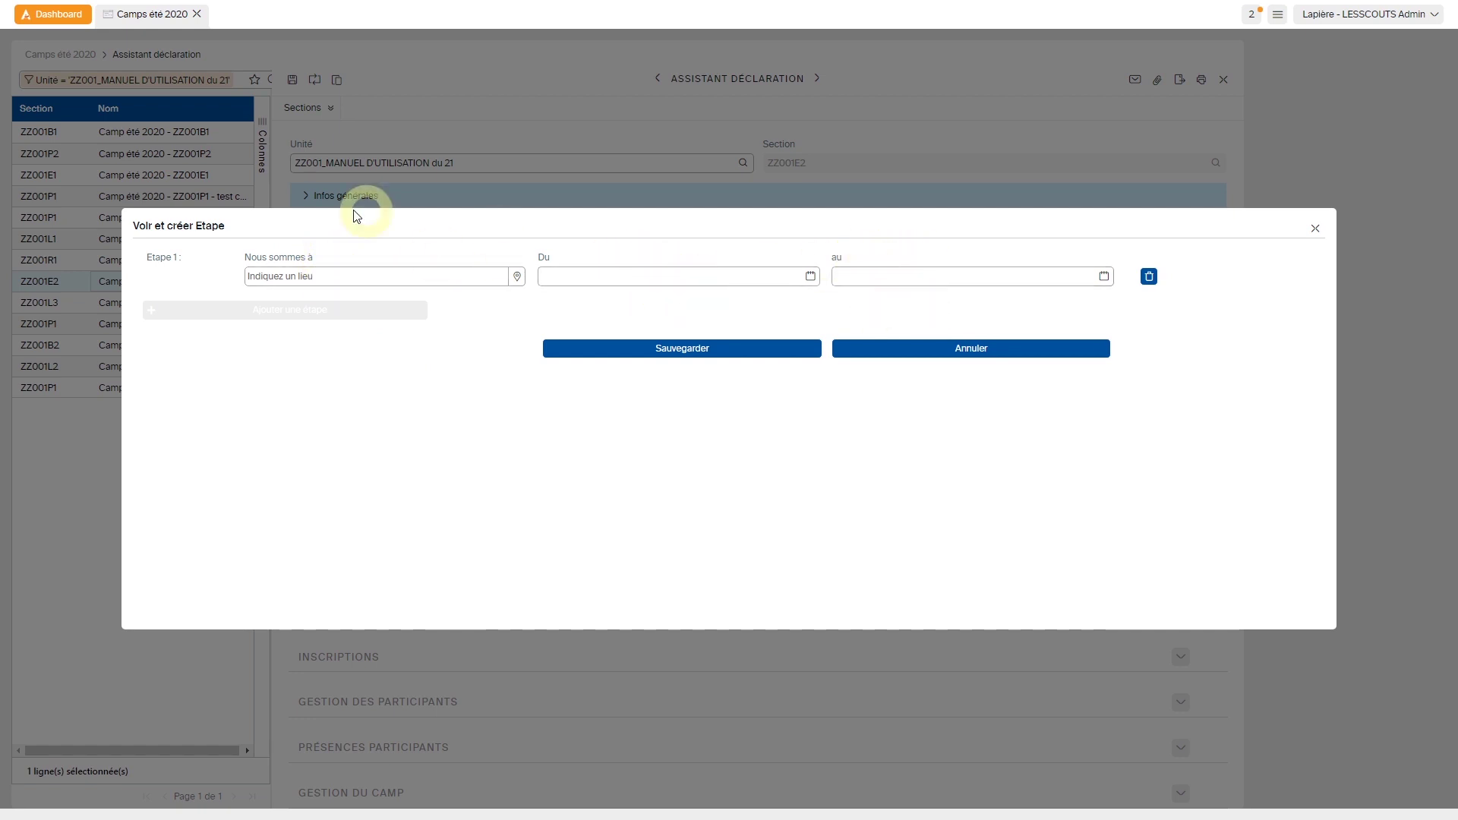
left_click(327, 275)
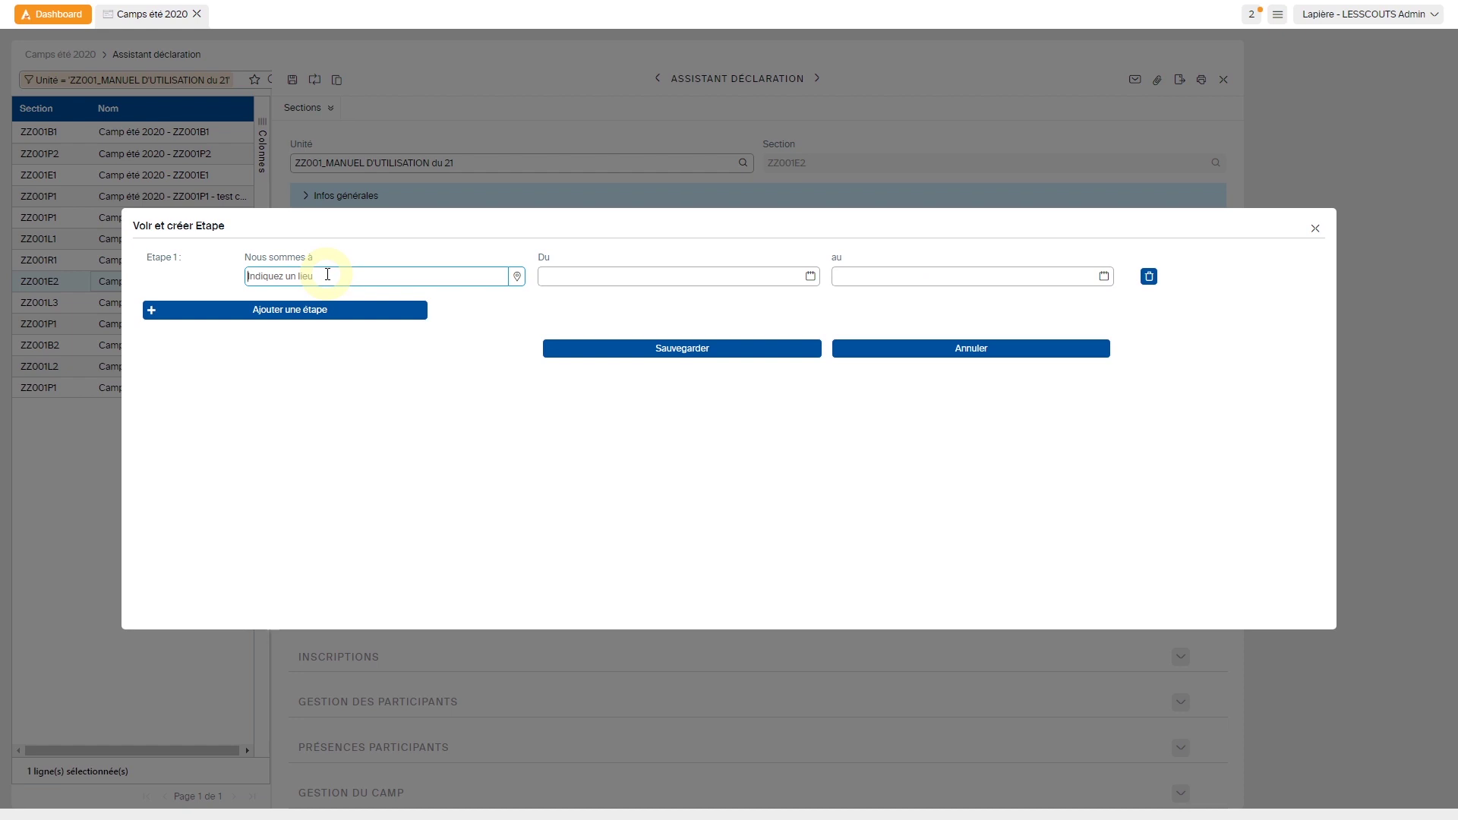
type("Bruxelles")
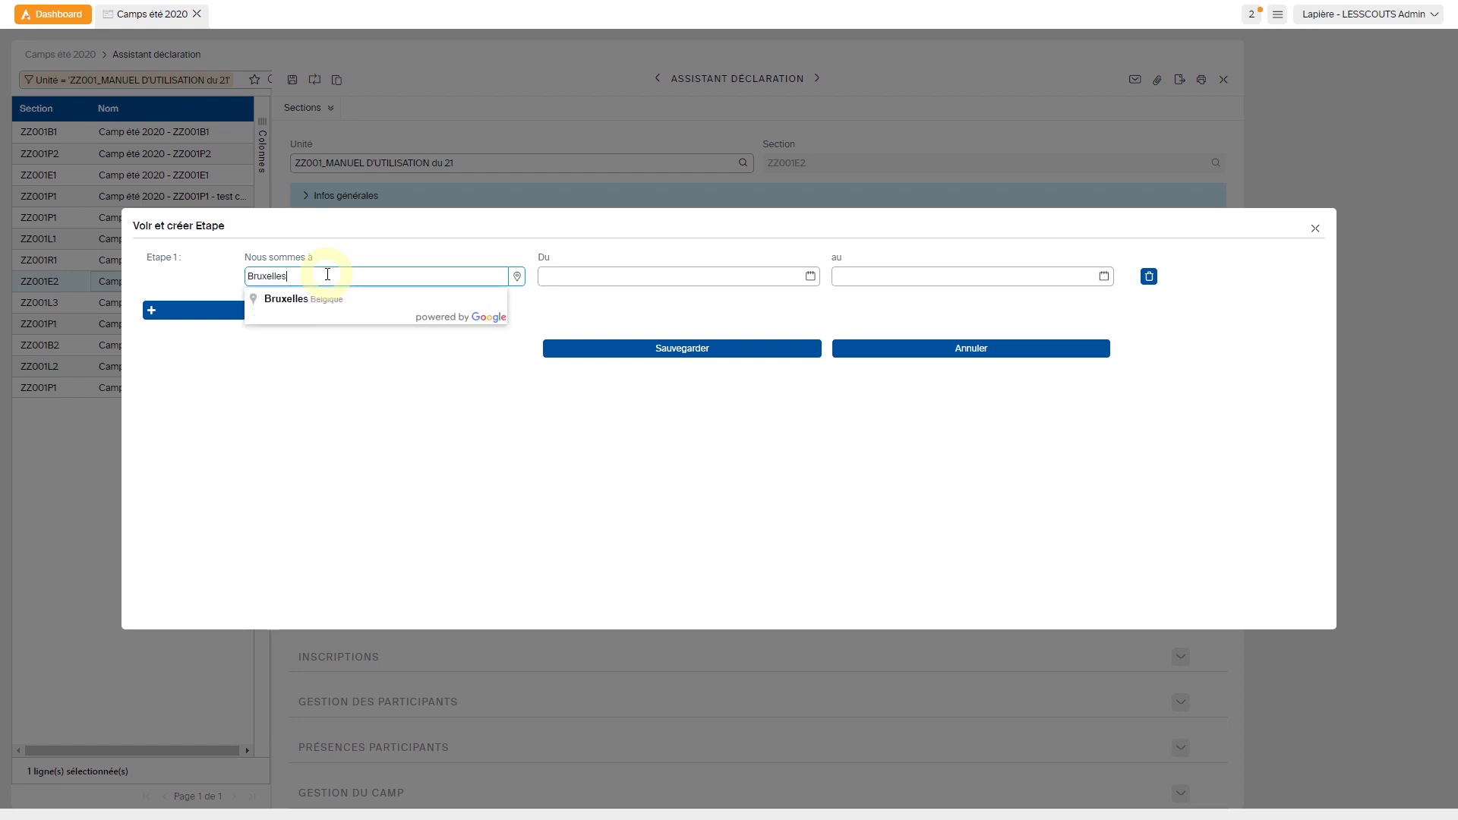
left_click(325, 298)
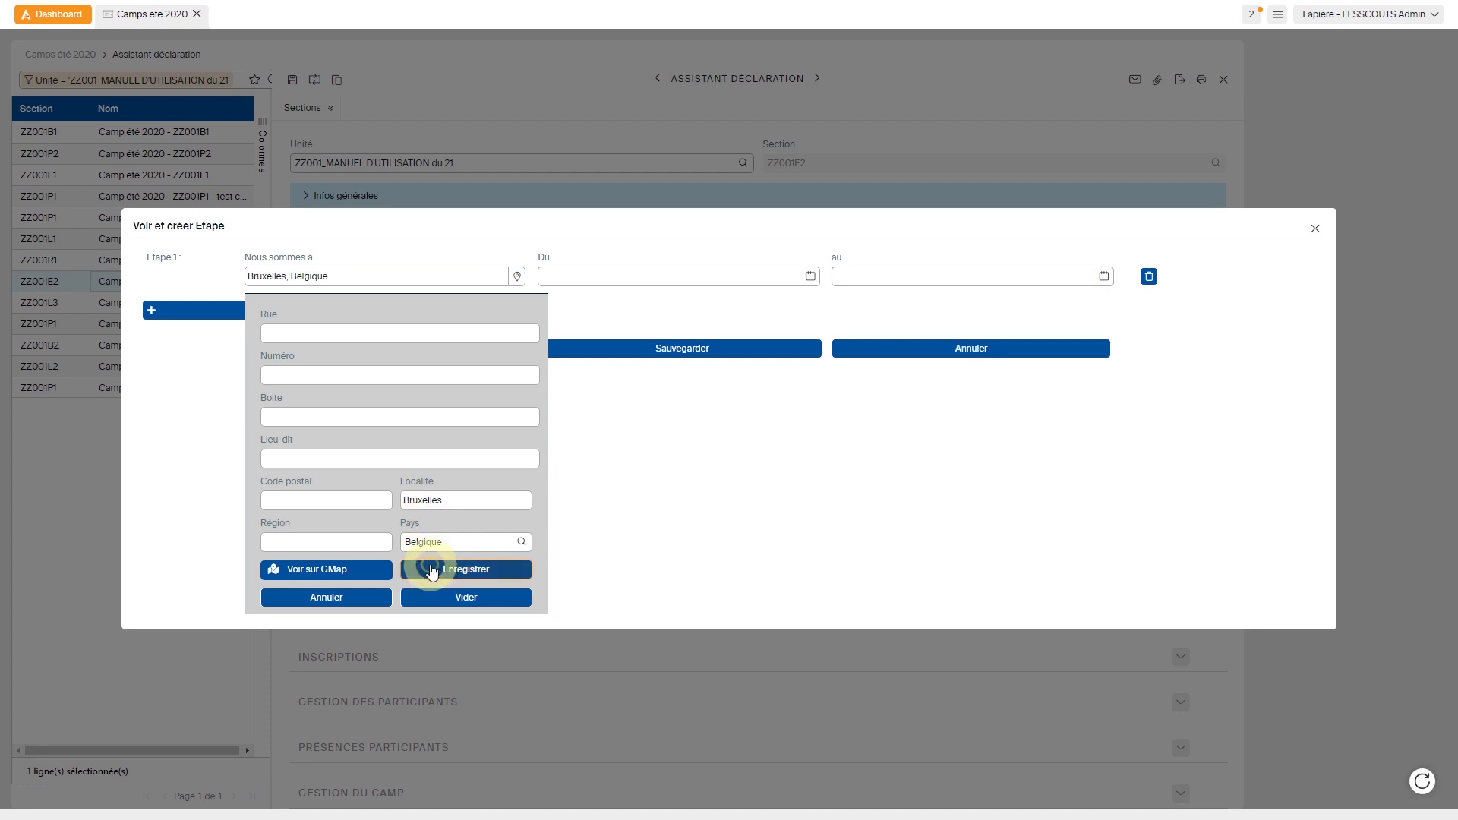
left_click(437, 569)
Step: Set the first stage's dates from 01/07/2020 to 03/07/2020
left_click(593, 276)
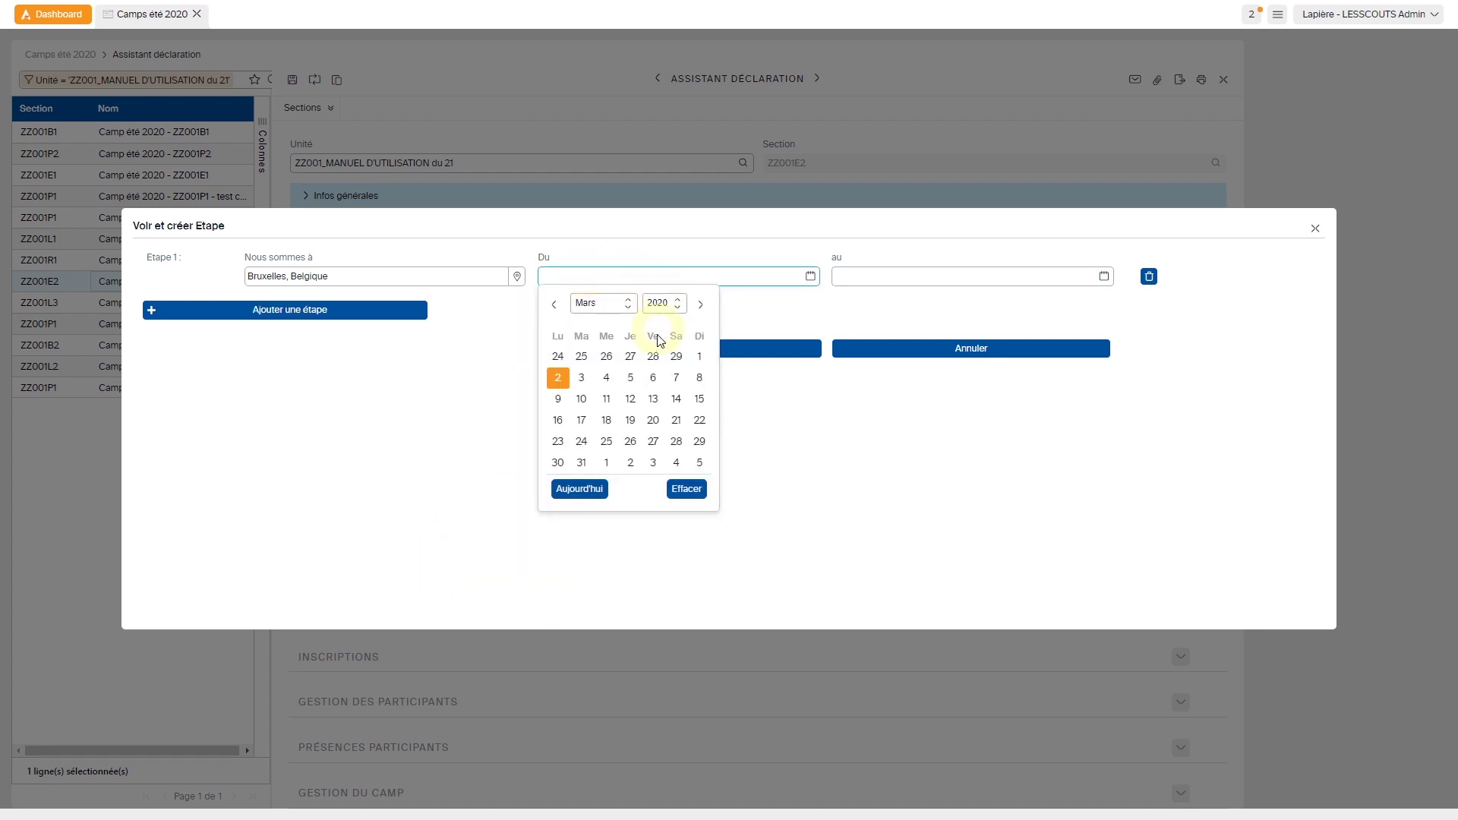
left_click(699, 305)
left_click(699, 305)
left_click(700, 305)
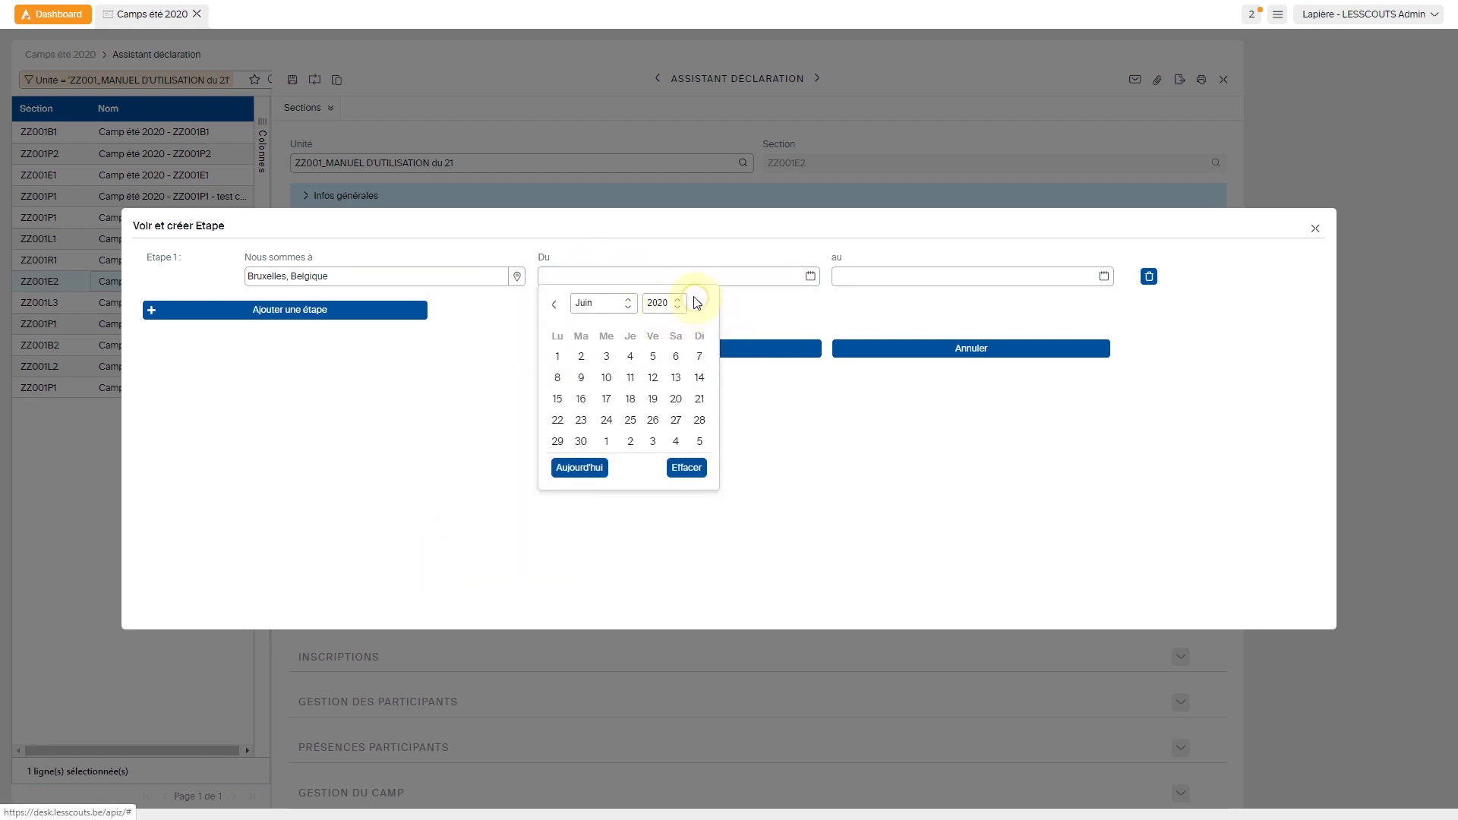
left_click(700, 304)
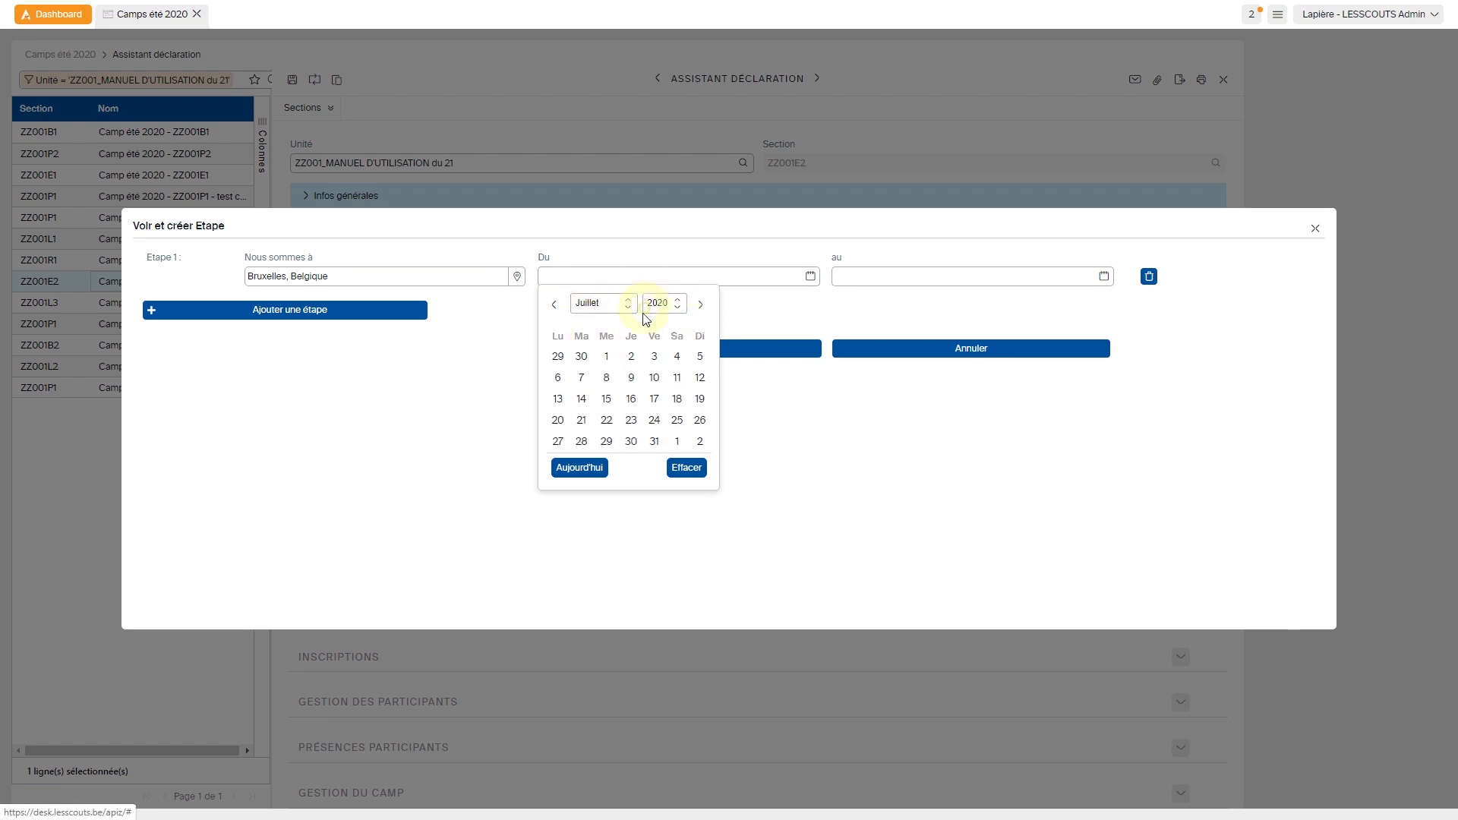
left_click(606, 356)
left_click(882, 276)
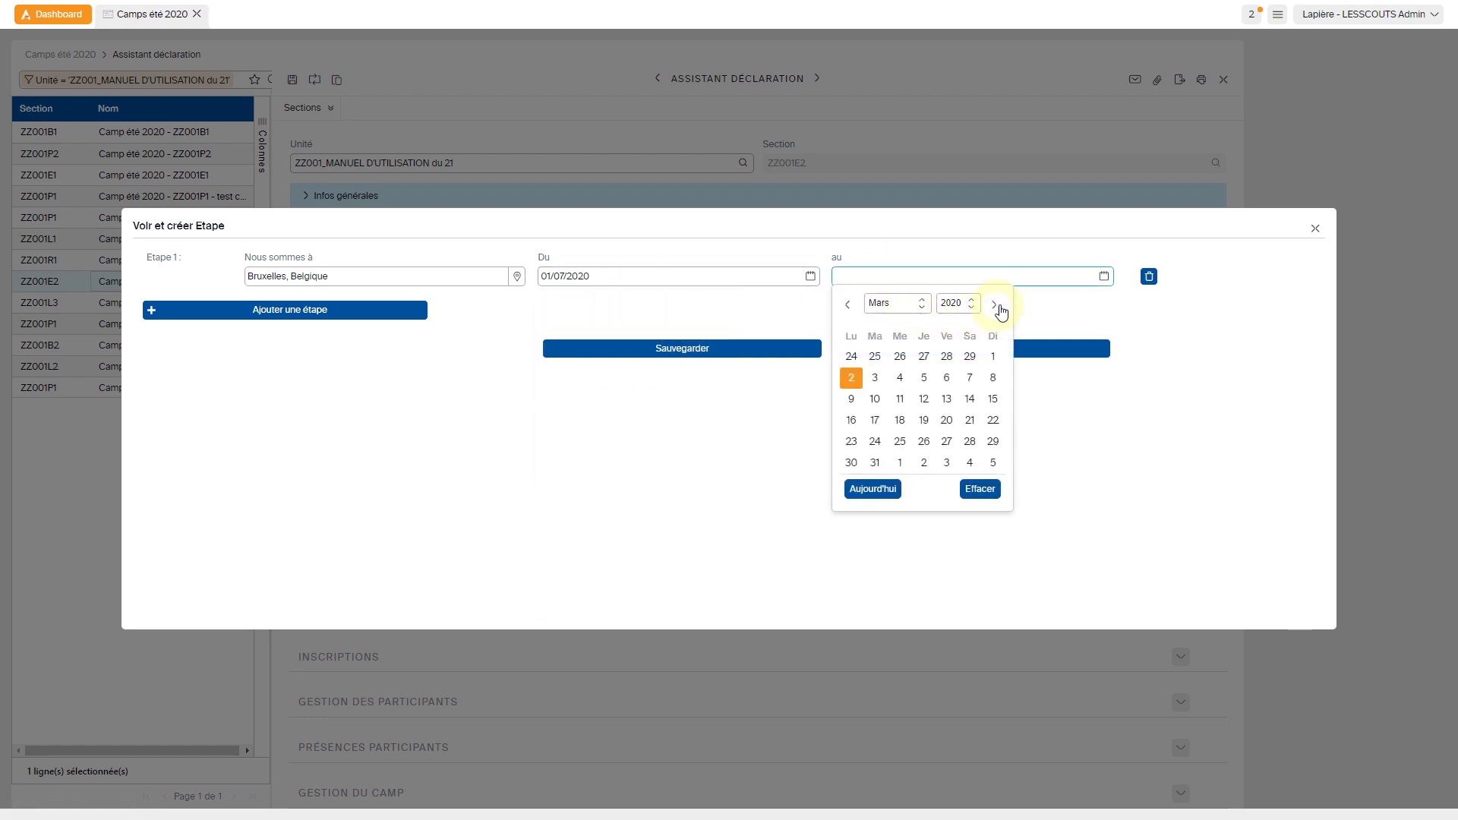
left_click(996, 305)
left_click(996, 305)
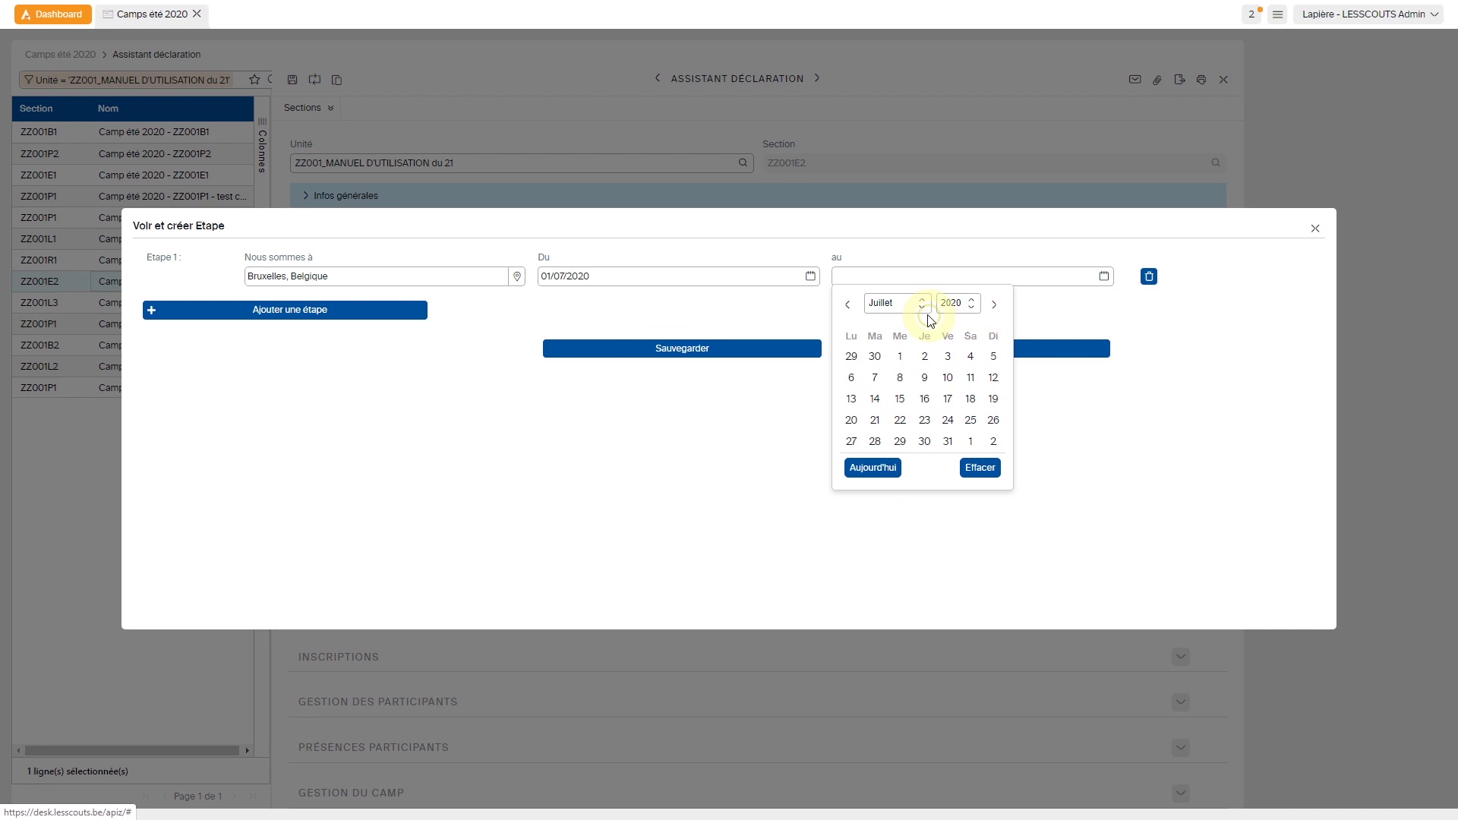
left_click(946, 356)
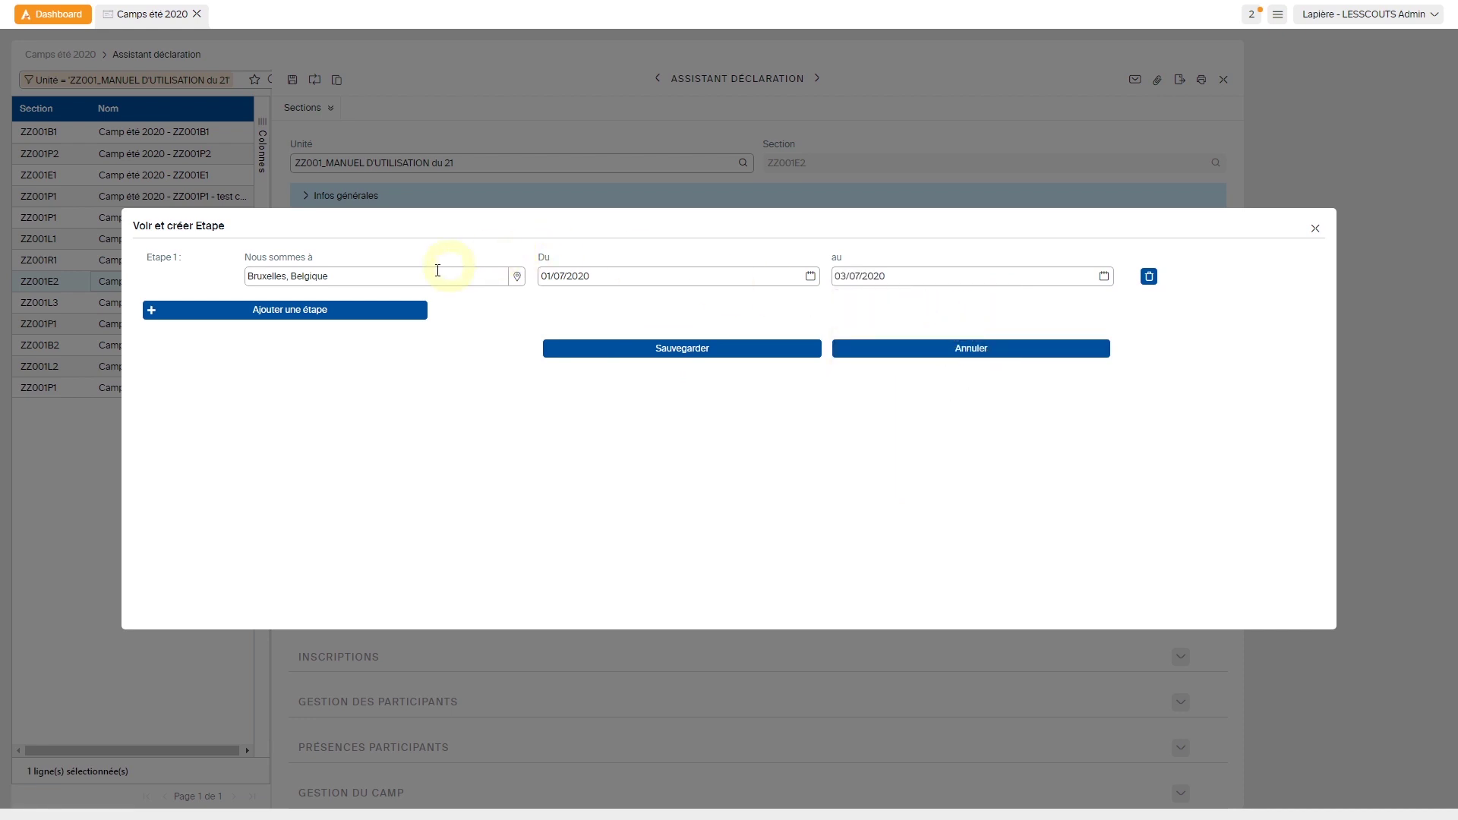
Step: Add a second stage to the camp and save Paris, France as its location
left_click(287, 311)
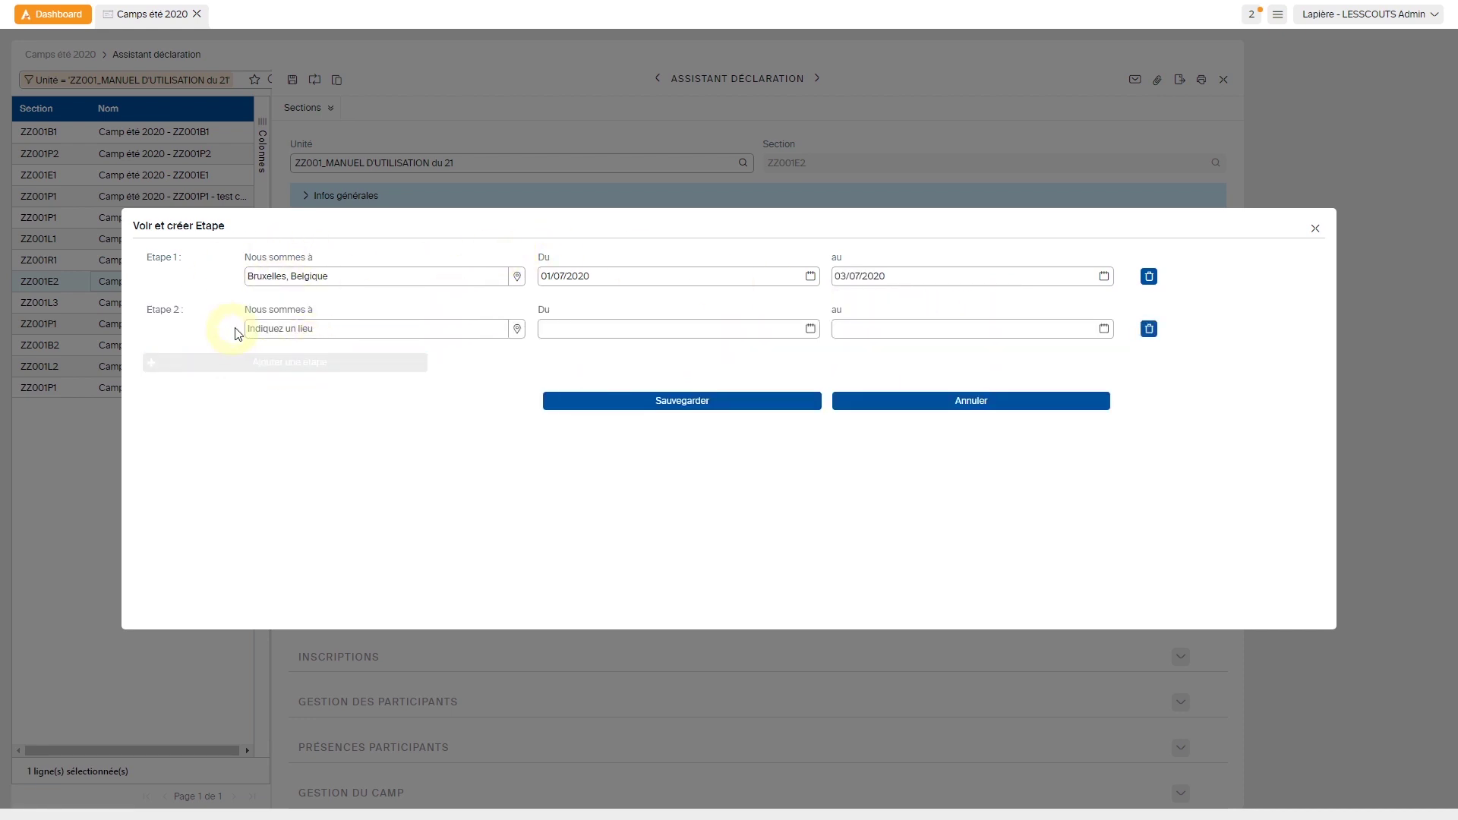
left_click(256, 328)
type("Paris")
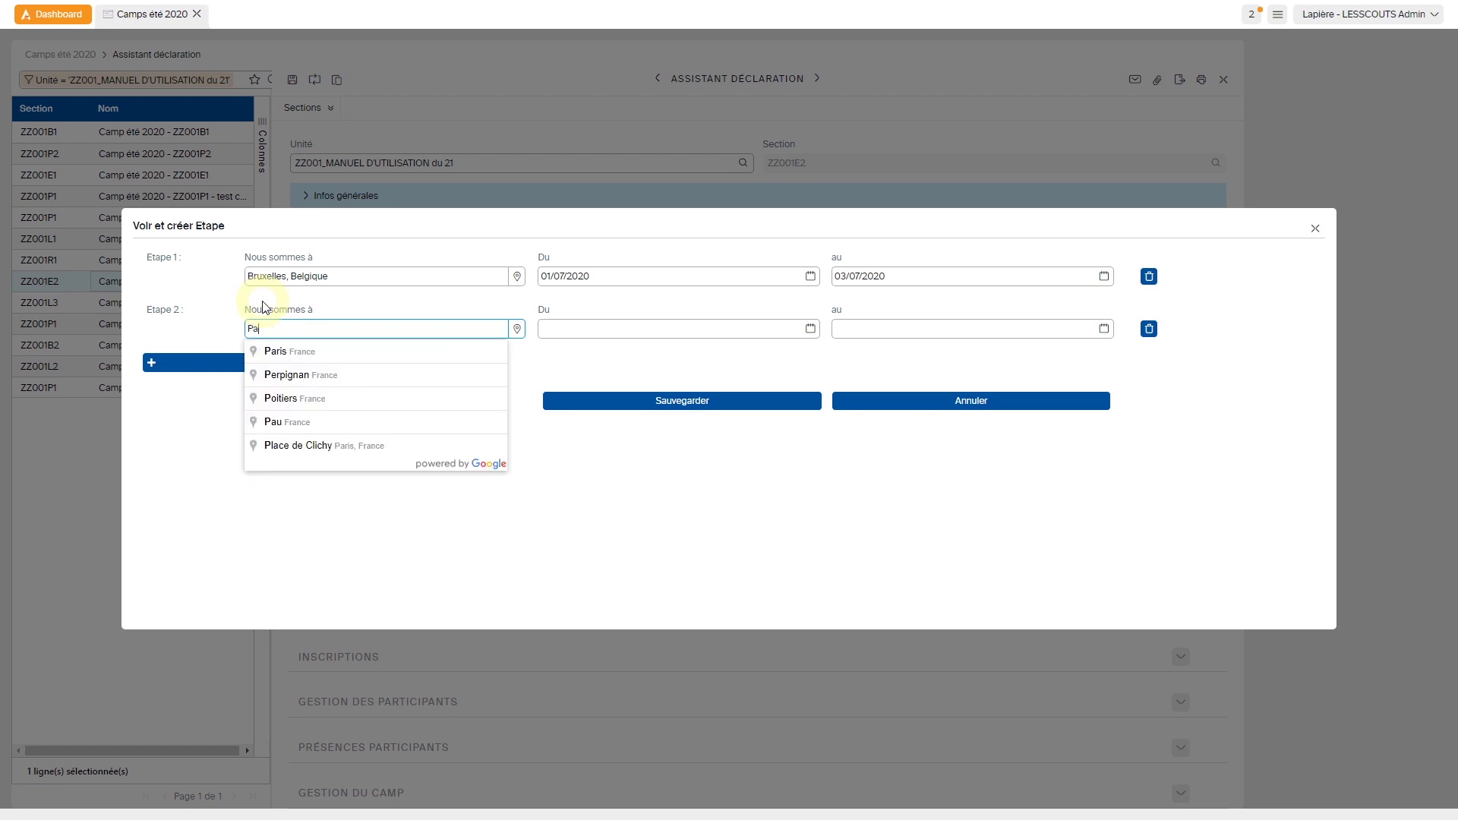
left_click(291, 350)
scroll(489, 575, "down", 1)
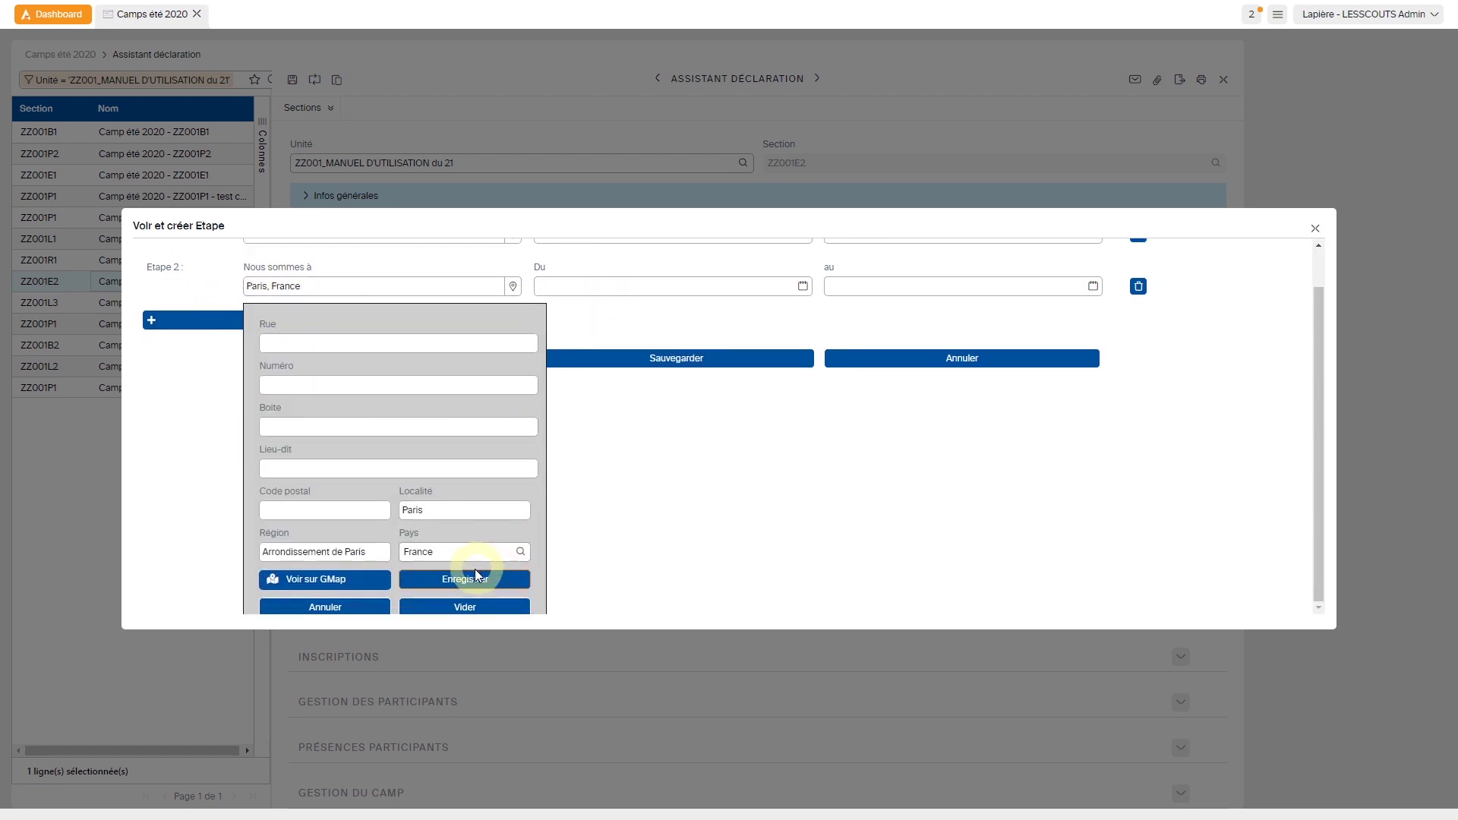
left_click(465, 579)
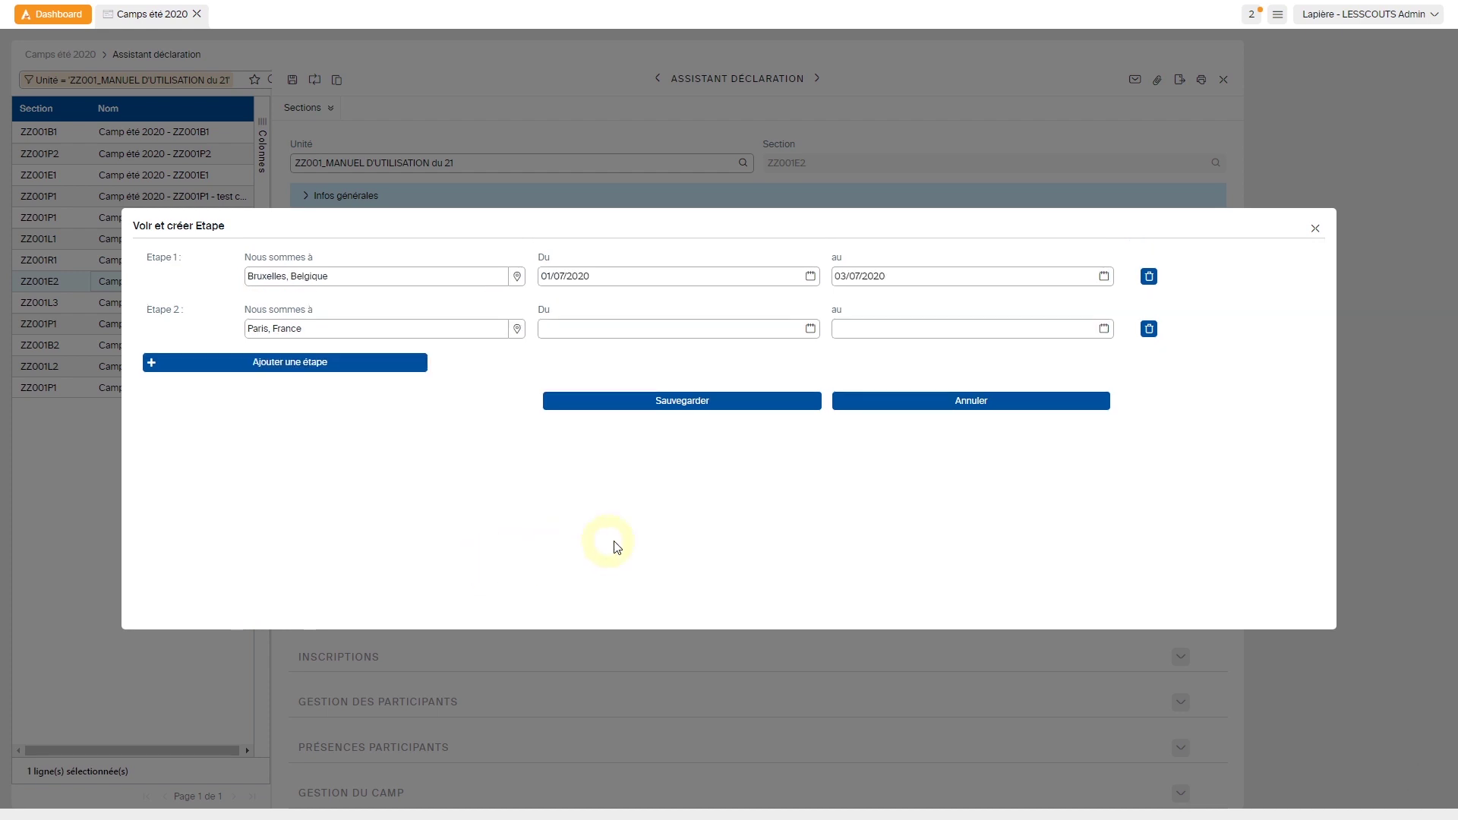
Step: Set the second stage's dates from 03/07/2020 to 10/07/2020
left_click(592, 330)
left_click(701, 356)
left_click(702, 357)
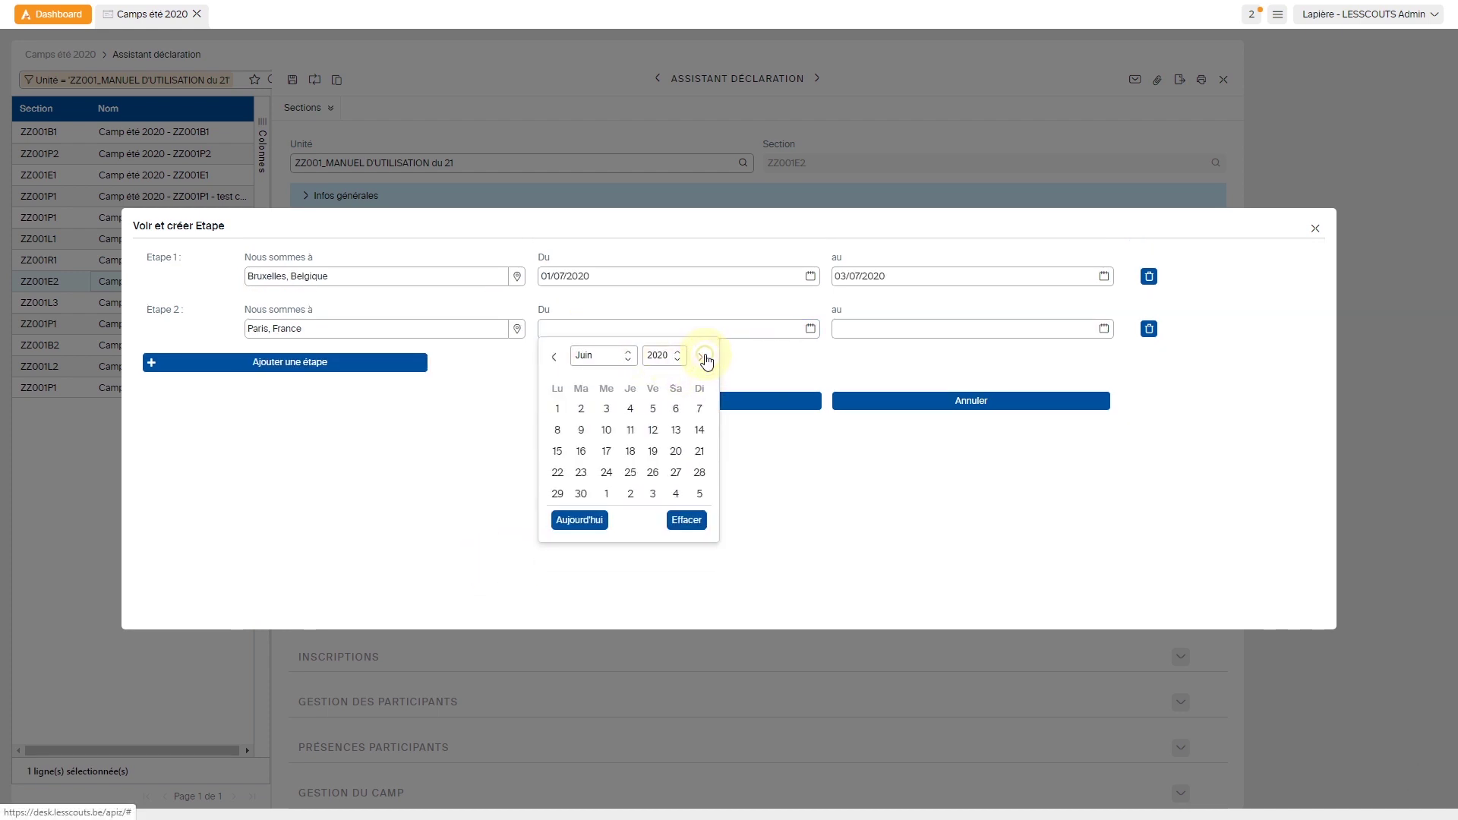
left_click(702, 357)
left_click(701, 357)
left_click(654, 408)
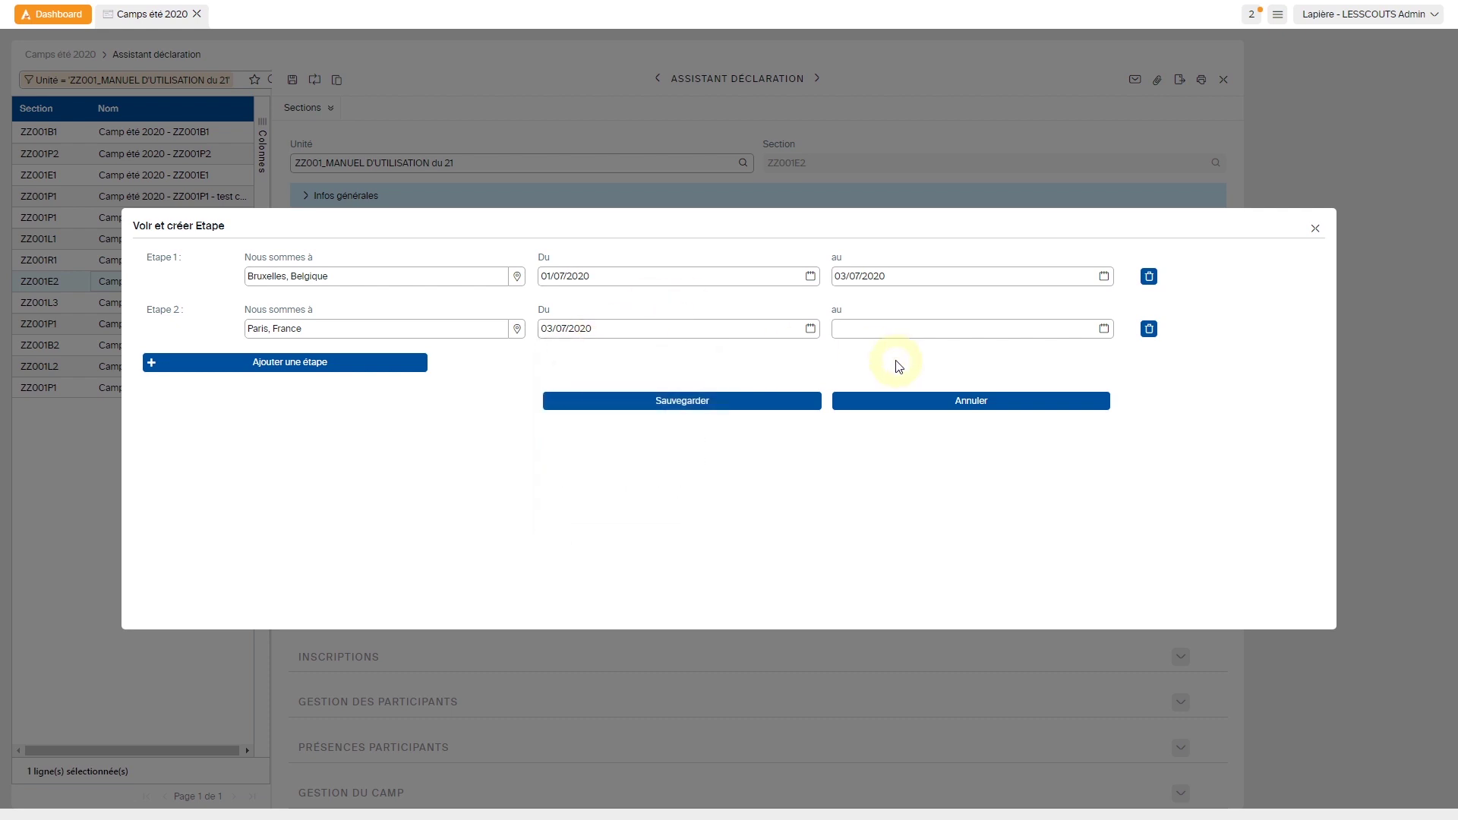
left_click(896, 330)
left_click(1002, 362)
left_click(1002, 362)
left_click(1001, 362)
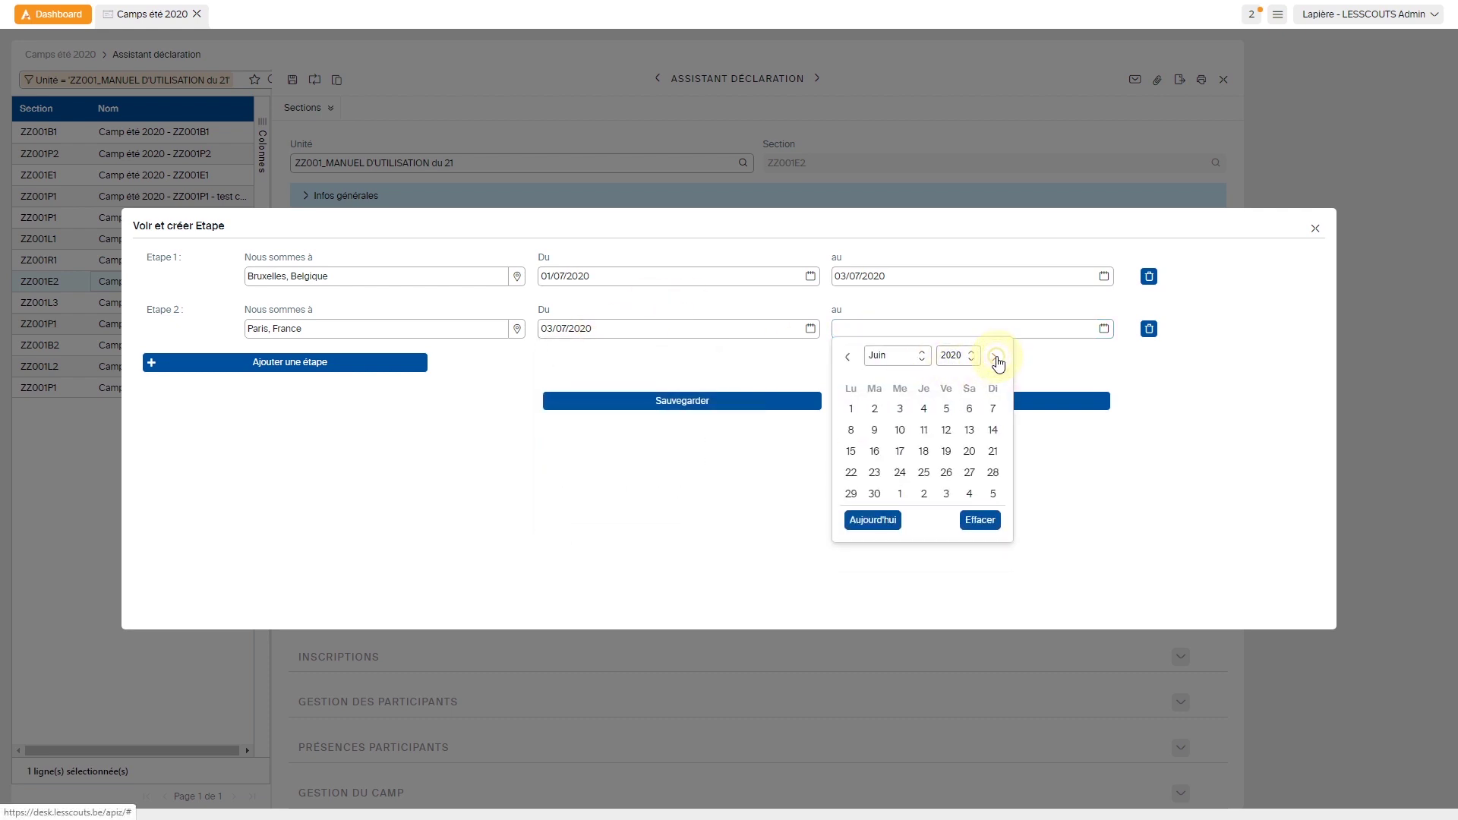
left_click(1001, 362)
left_click(948, 431)
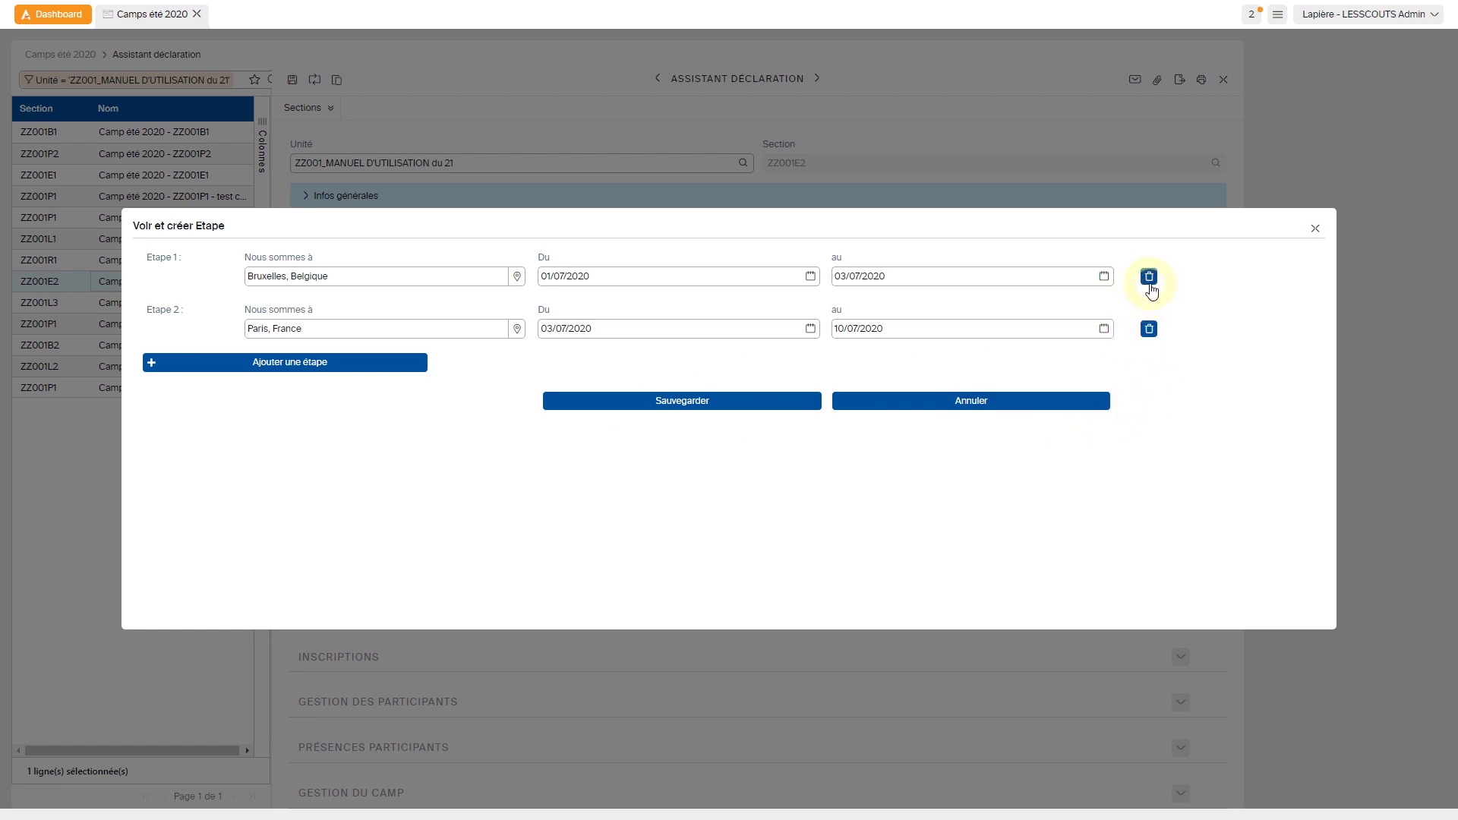
Step: Save the camp's stages and close the stage editor
left_click(681, 405)
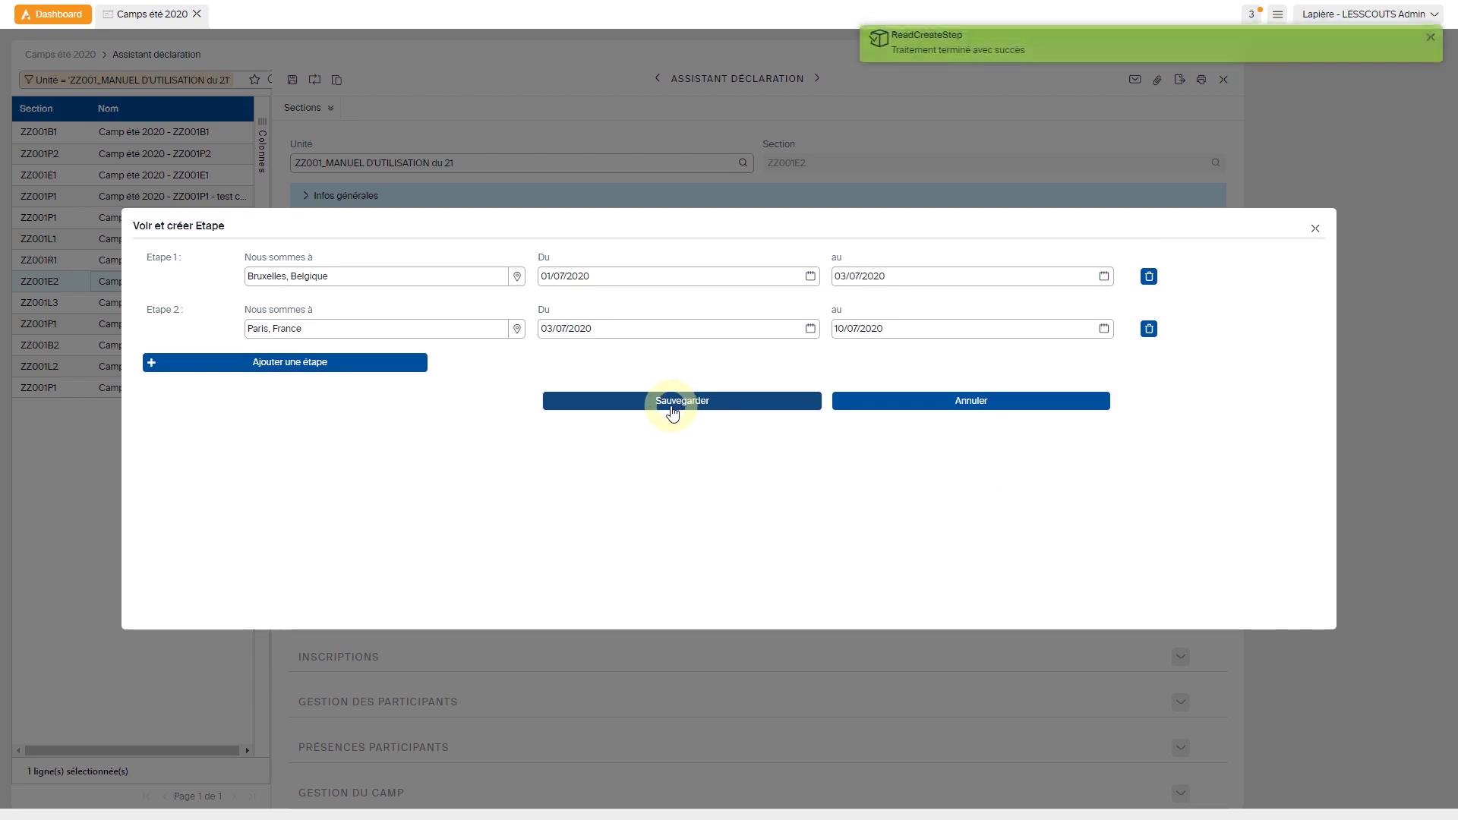
left_click(672, 409)
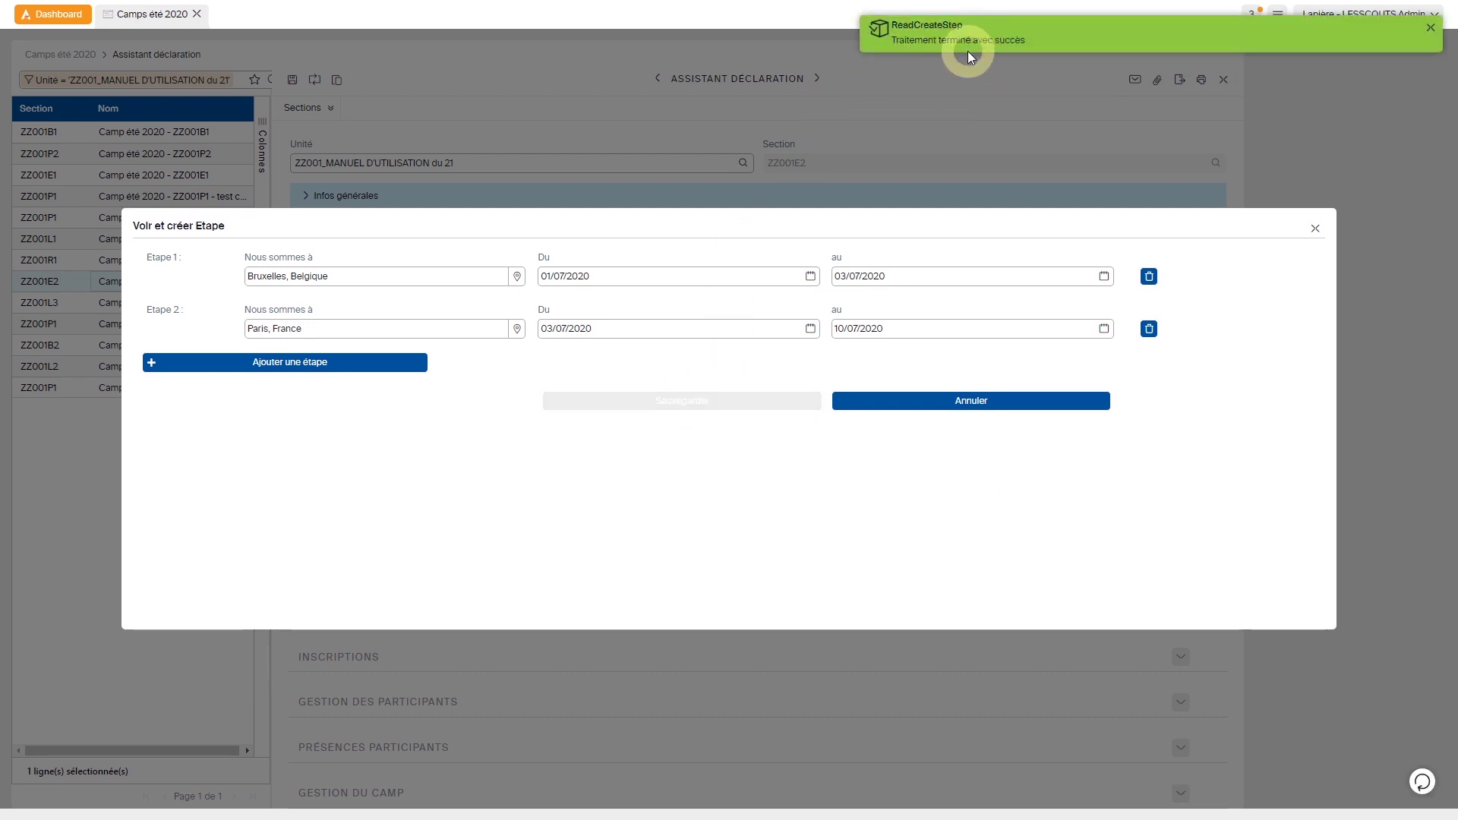
left_click(1315, 229)
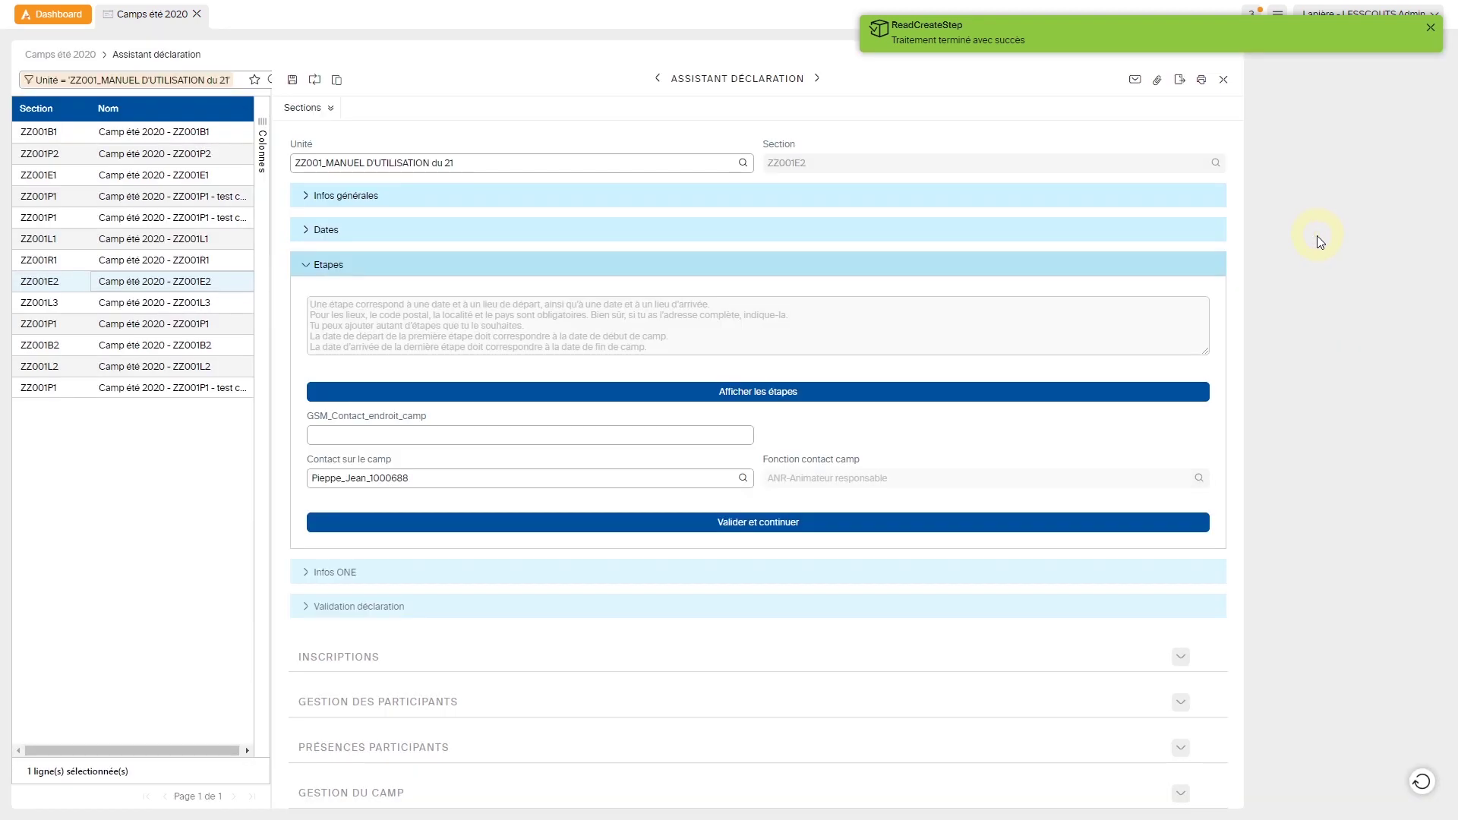
Step: Enter the camp contact's mobile number, and validate the Etapes section by executing its process to continue to Infos ONE
left_click(439, 435)
type("12345")
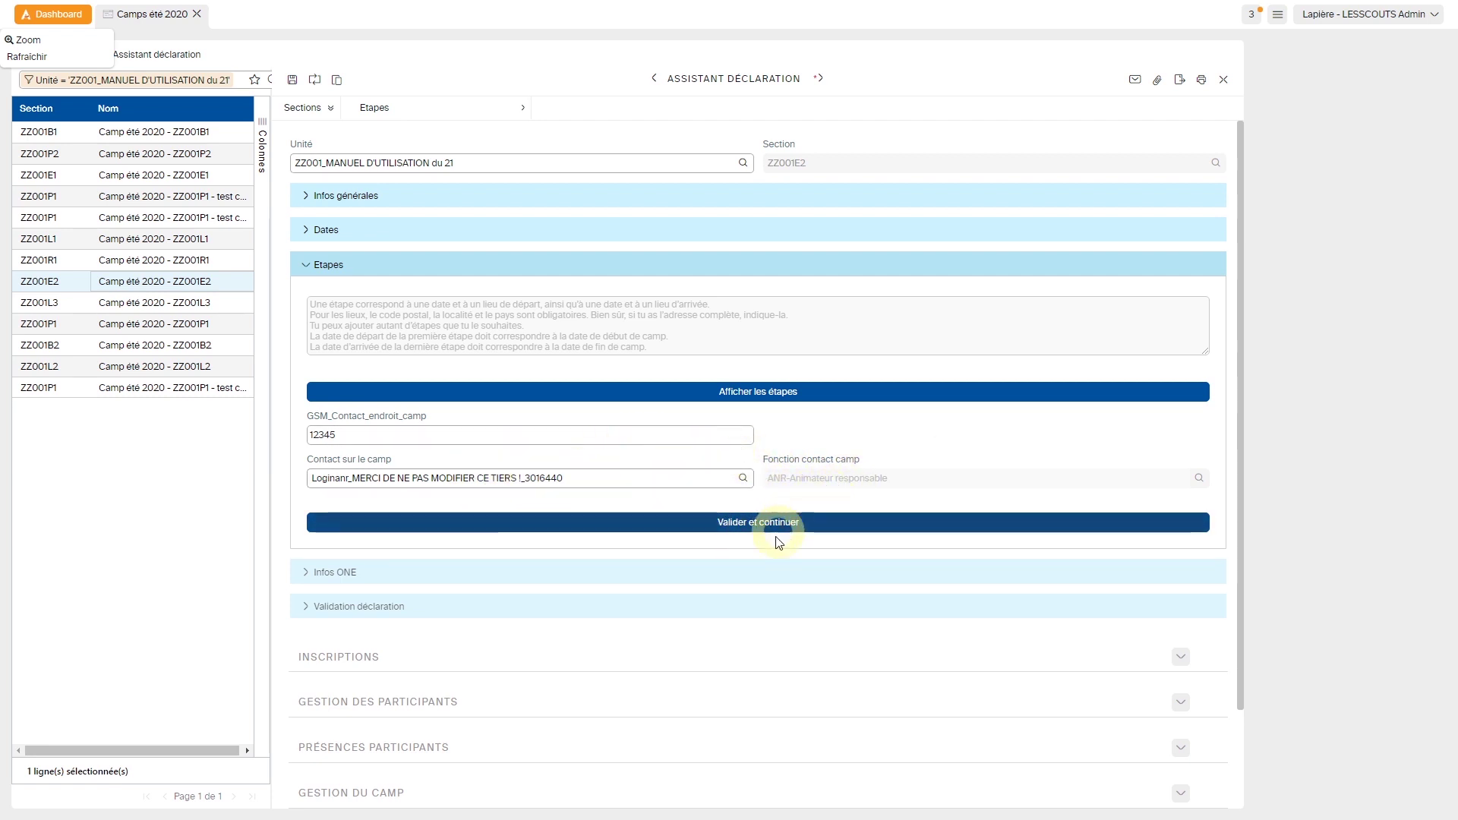
left_click(612, 532)
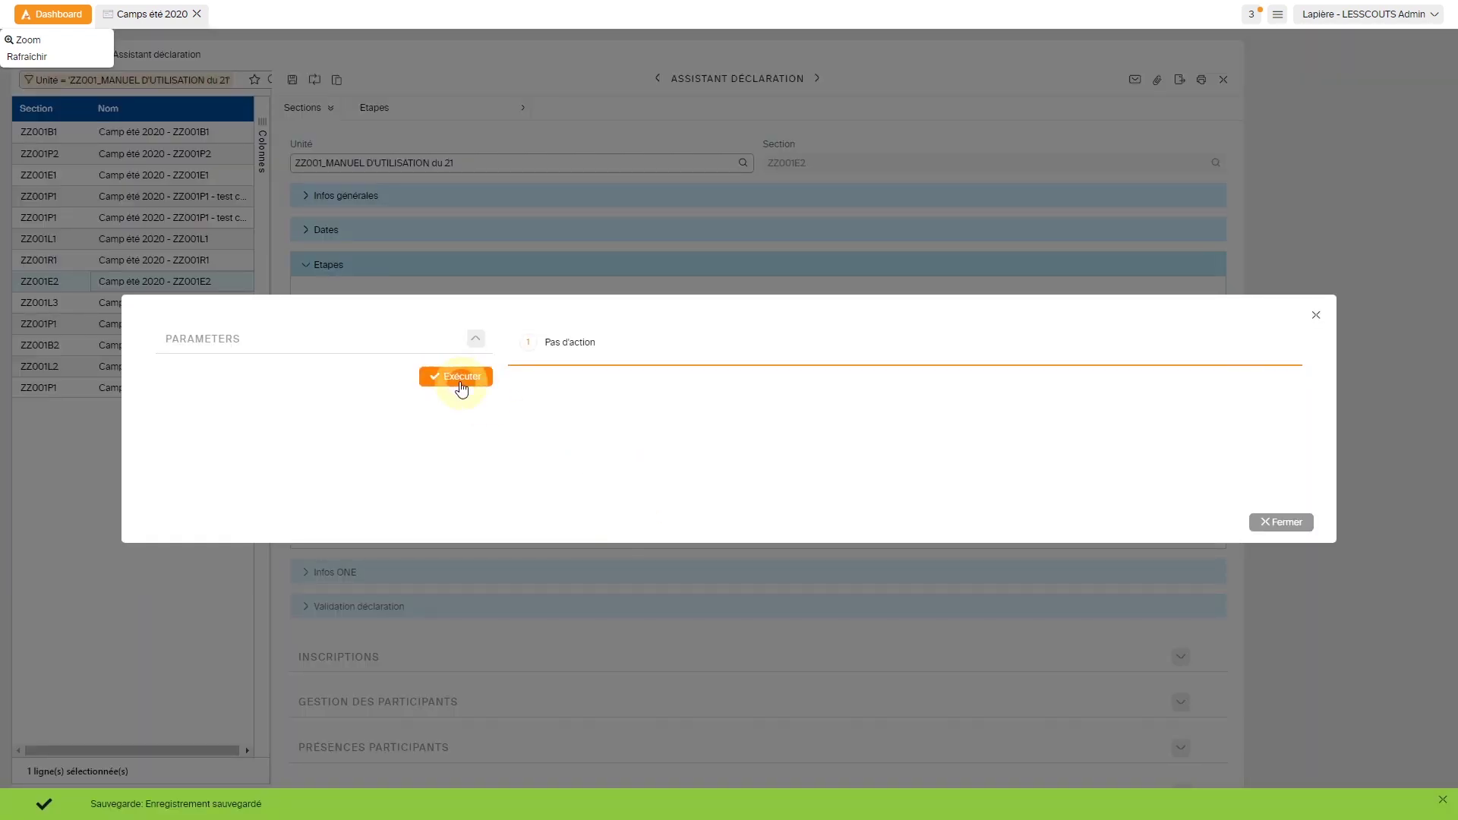
left_click(456, 376)
left_click(1272, 523)
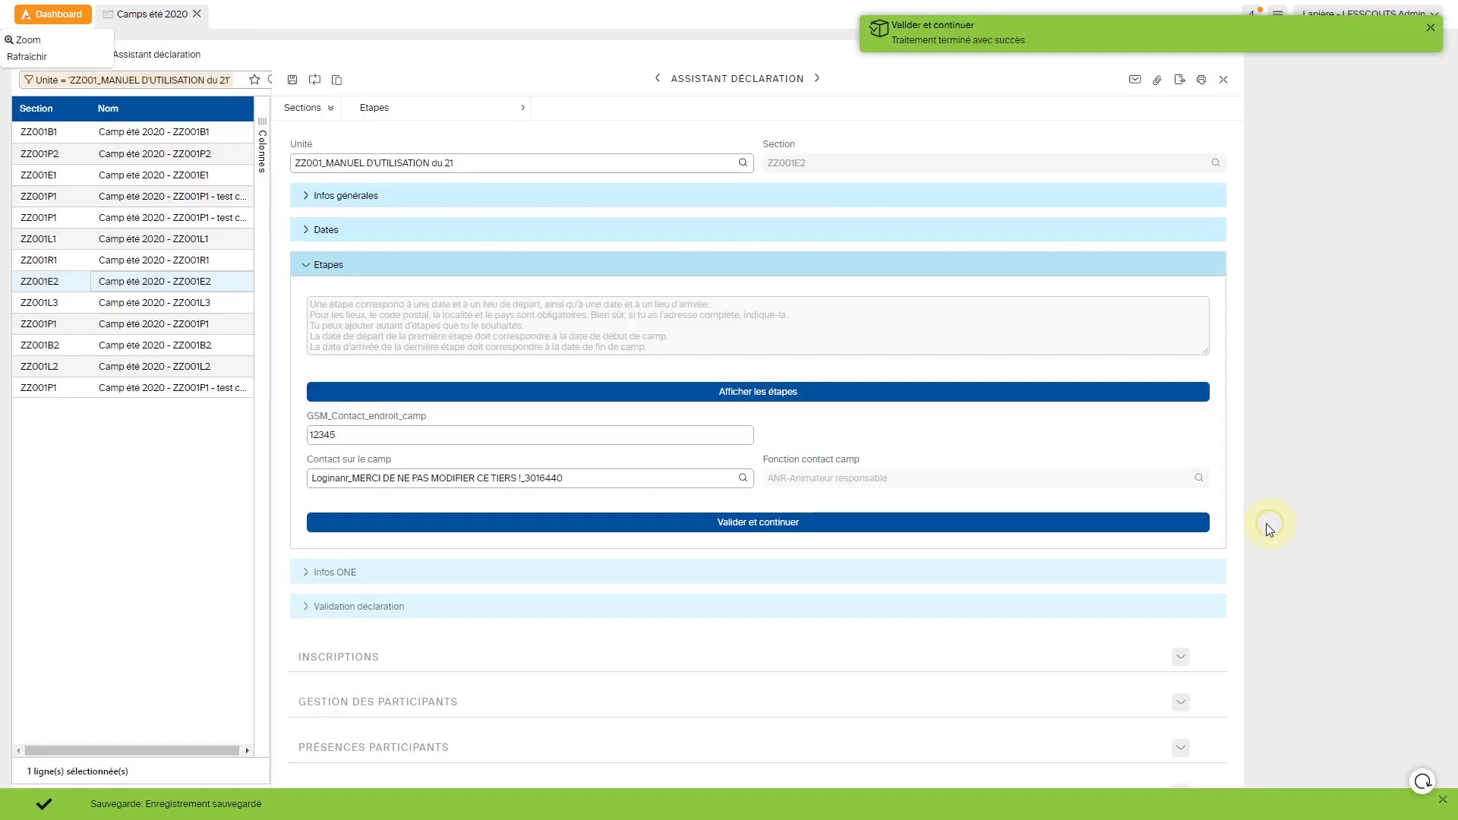
left_click(507, 530)
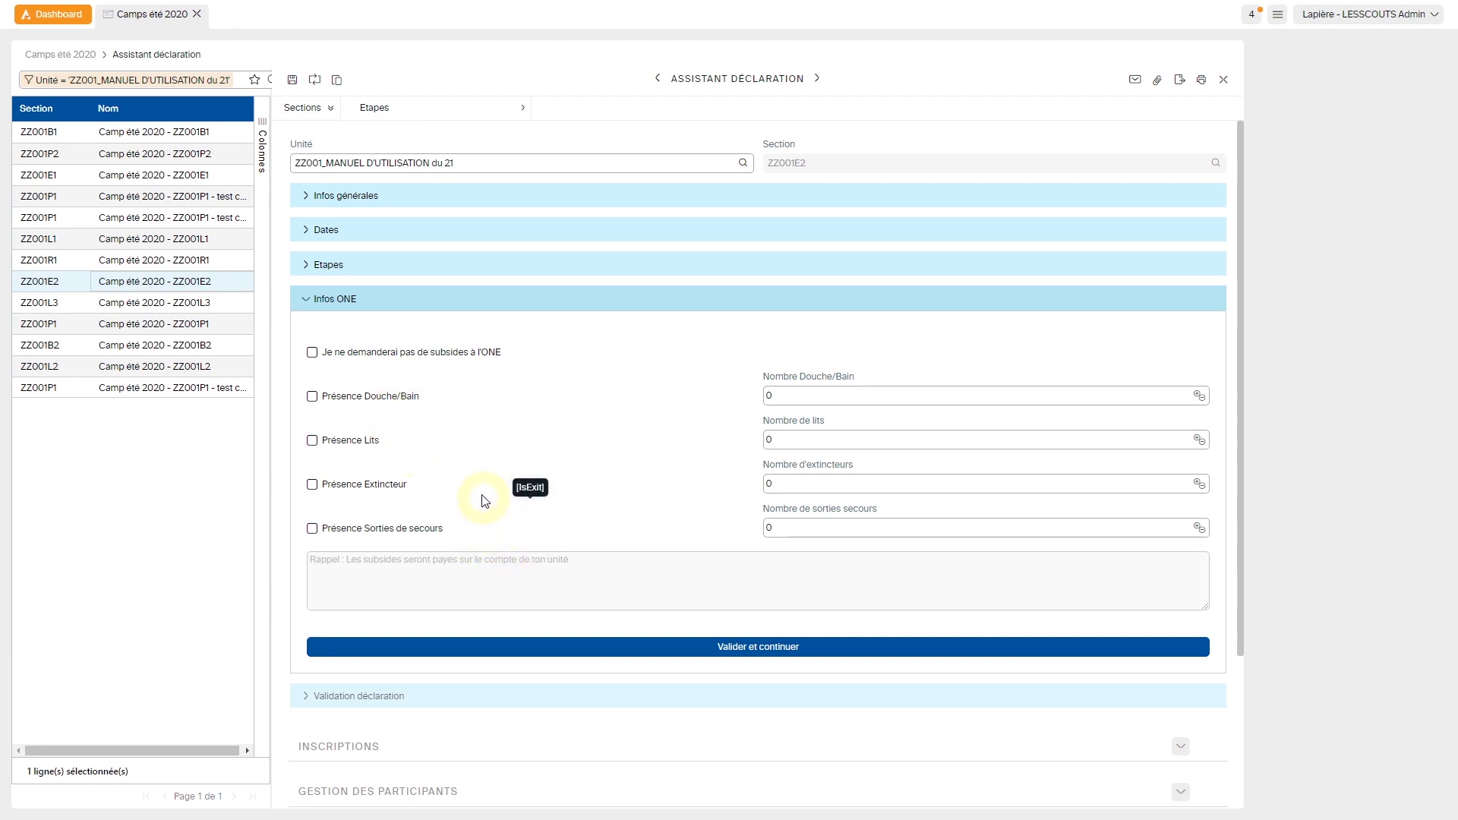
Step: Declare that no ONE subsidies will be requested, and validate the Infos ONE section to continue to Assurances
left_click(312, 353)
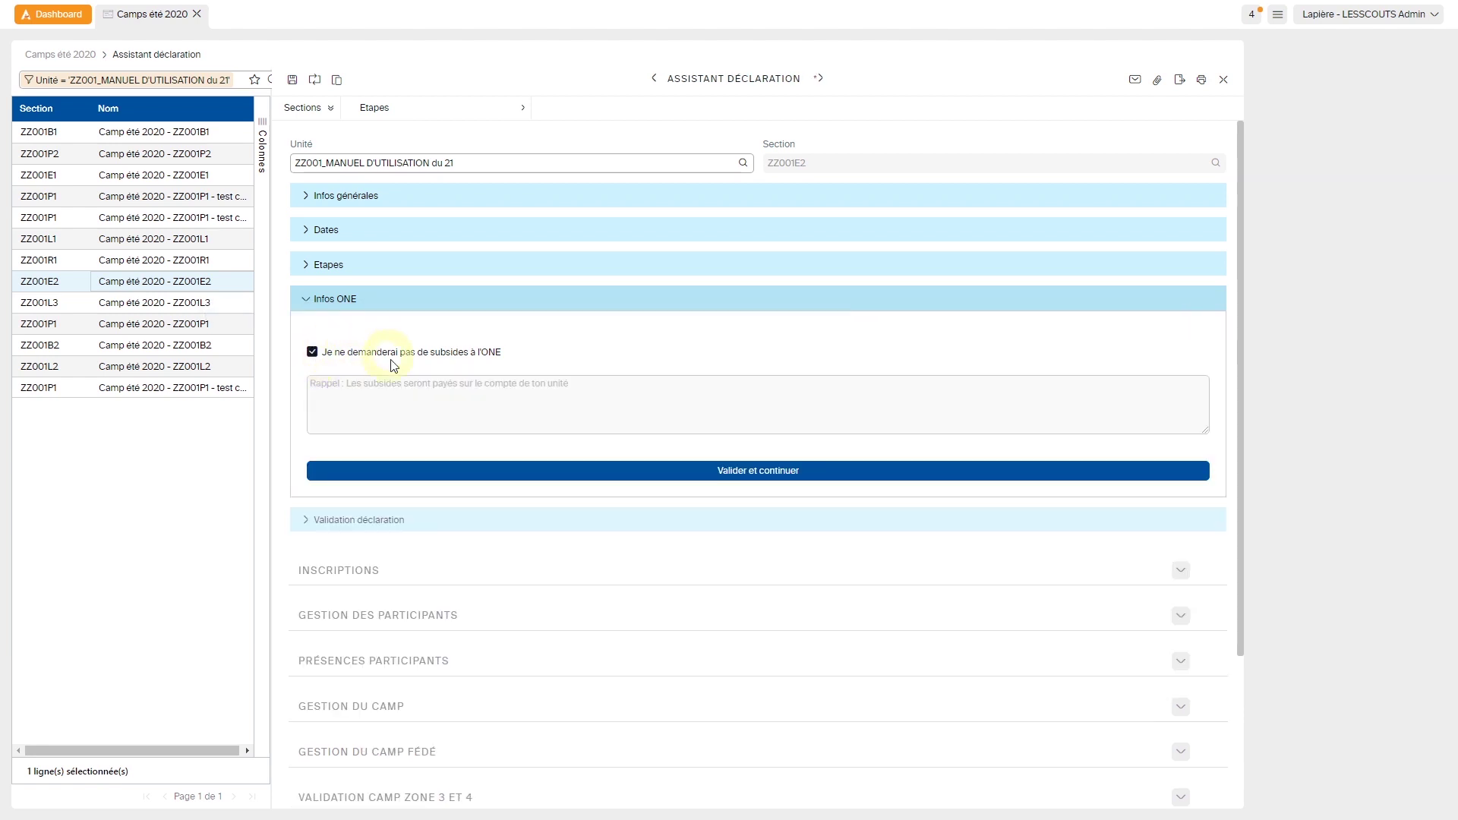
left_click(675, 470)
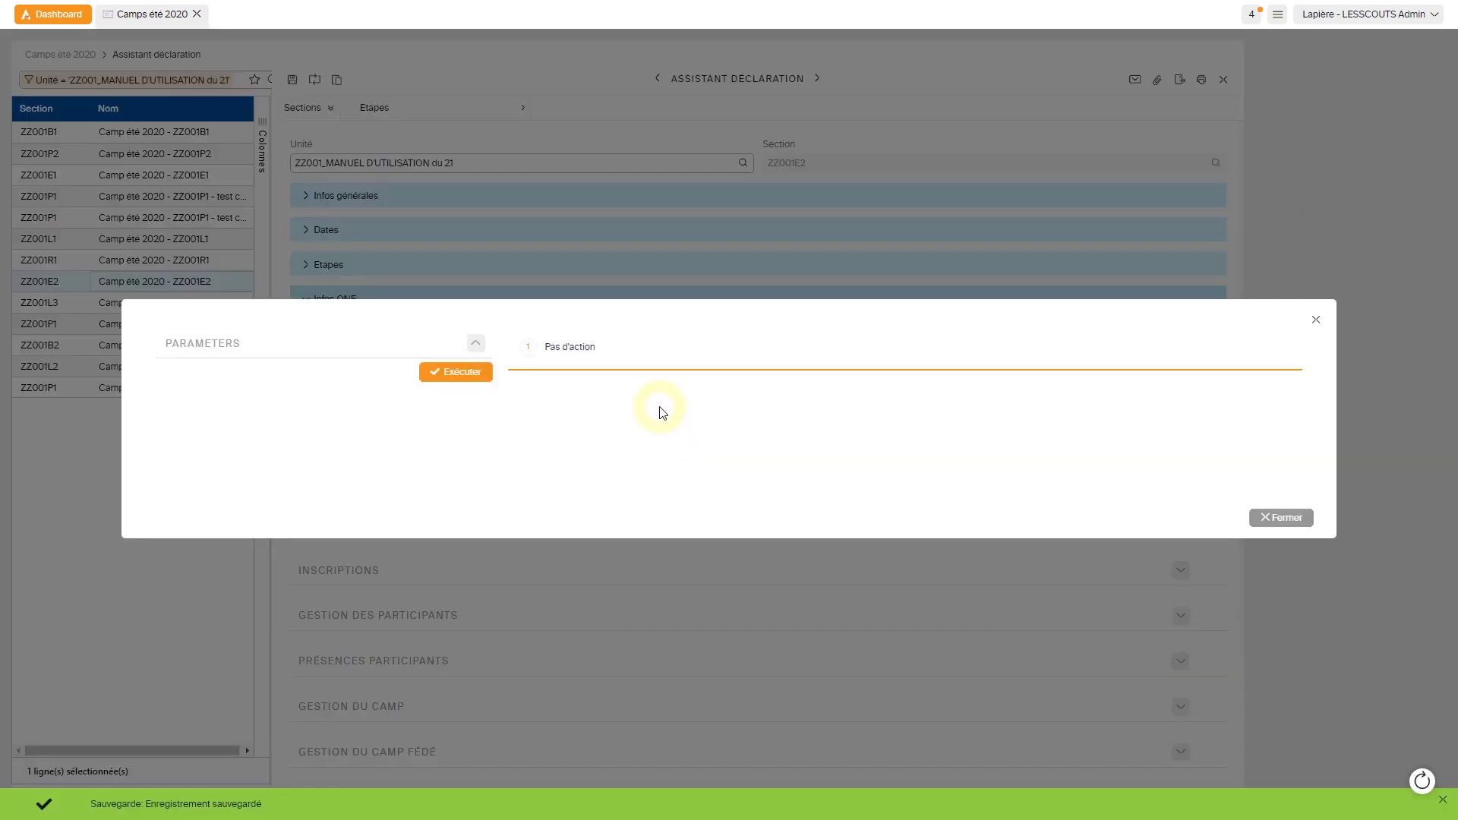
left_click(480, 377)
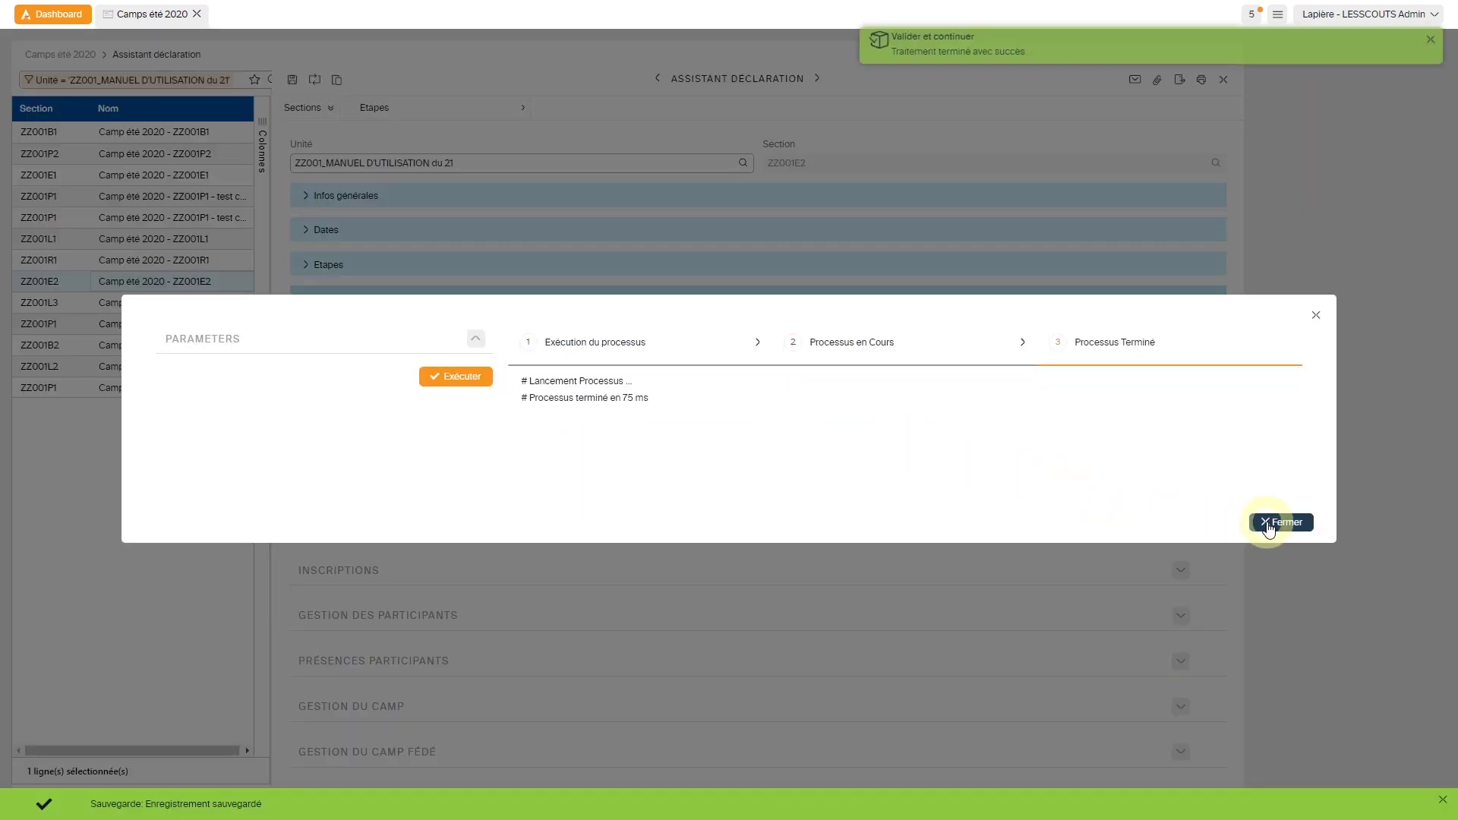
left_click(1264, 520)
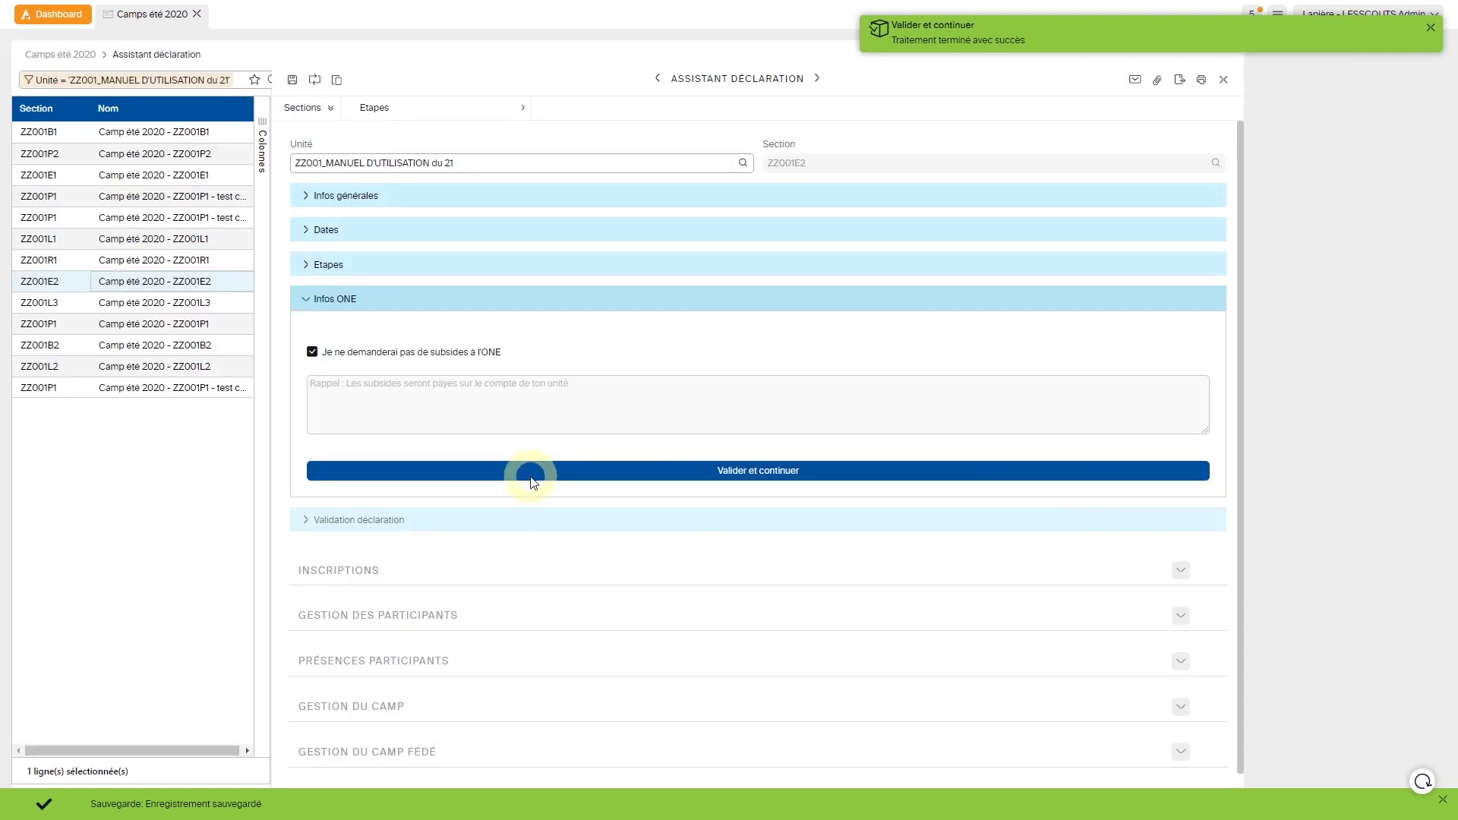
left_click(532, 476)
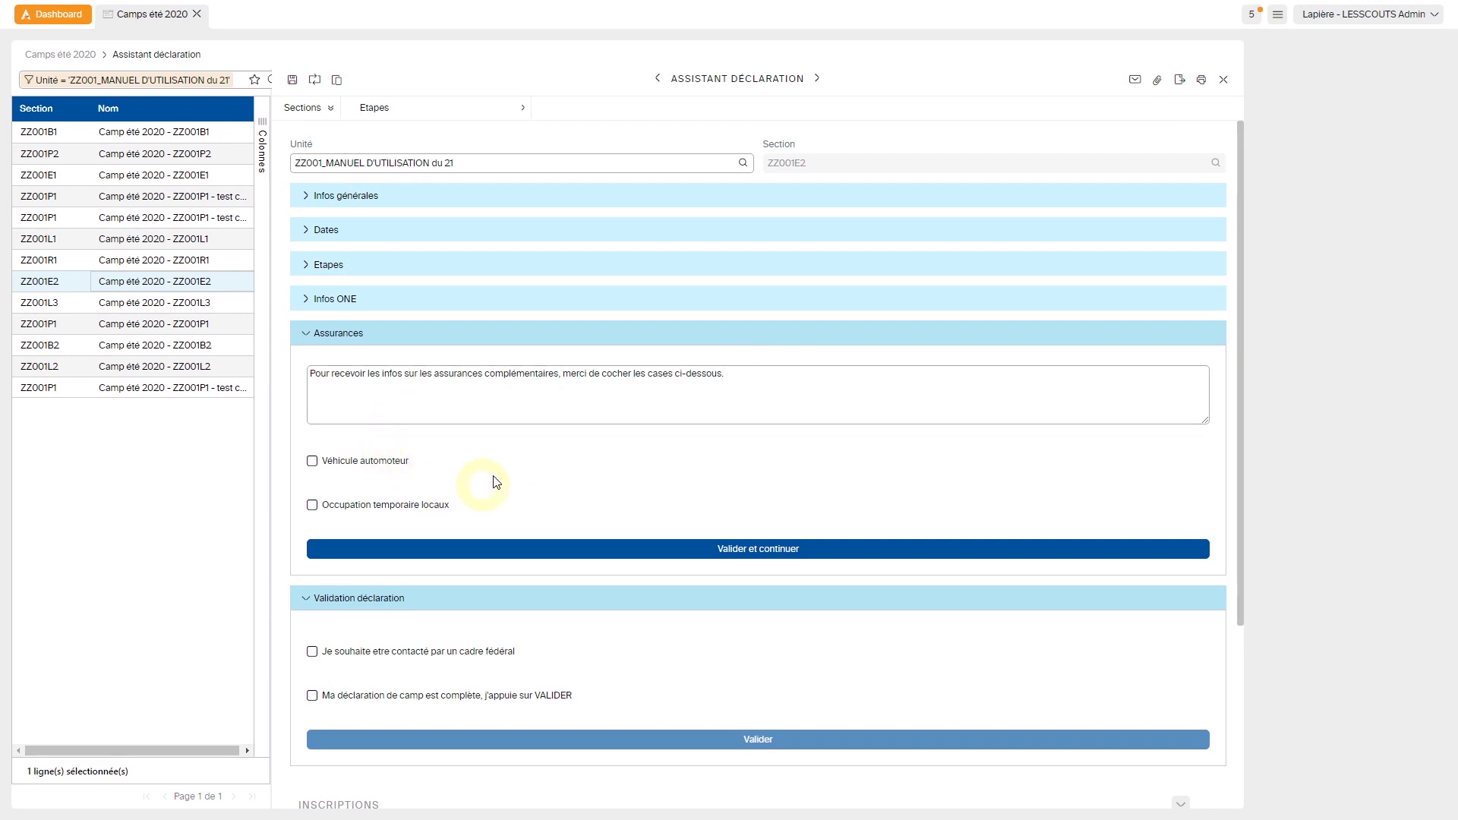
Step: Request additional insurance information for Véhicule automoteur and validate the Assurances section by executing its process
left_click(312, 462)
left_click(722, 557)
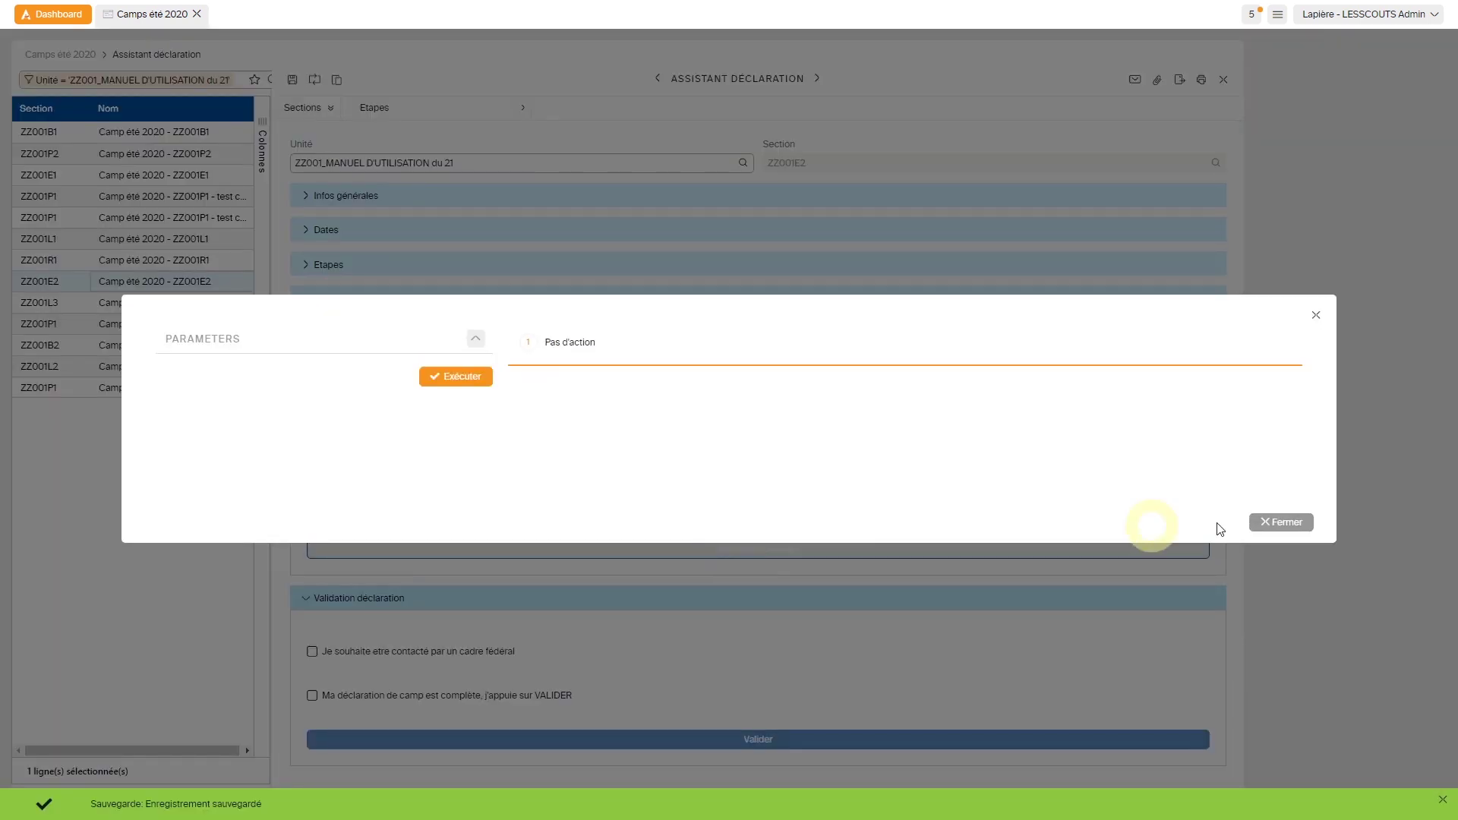
left_click(441, 396)
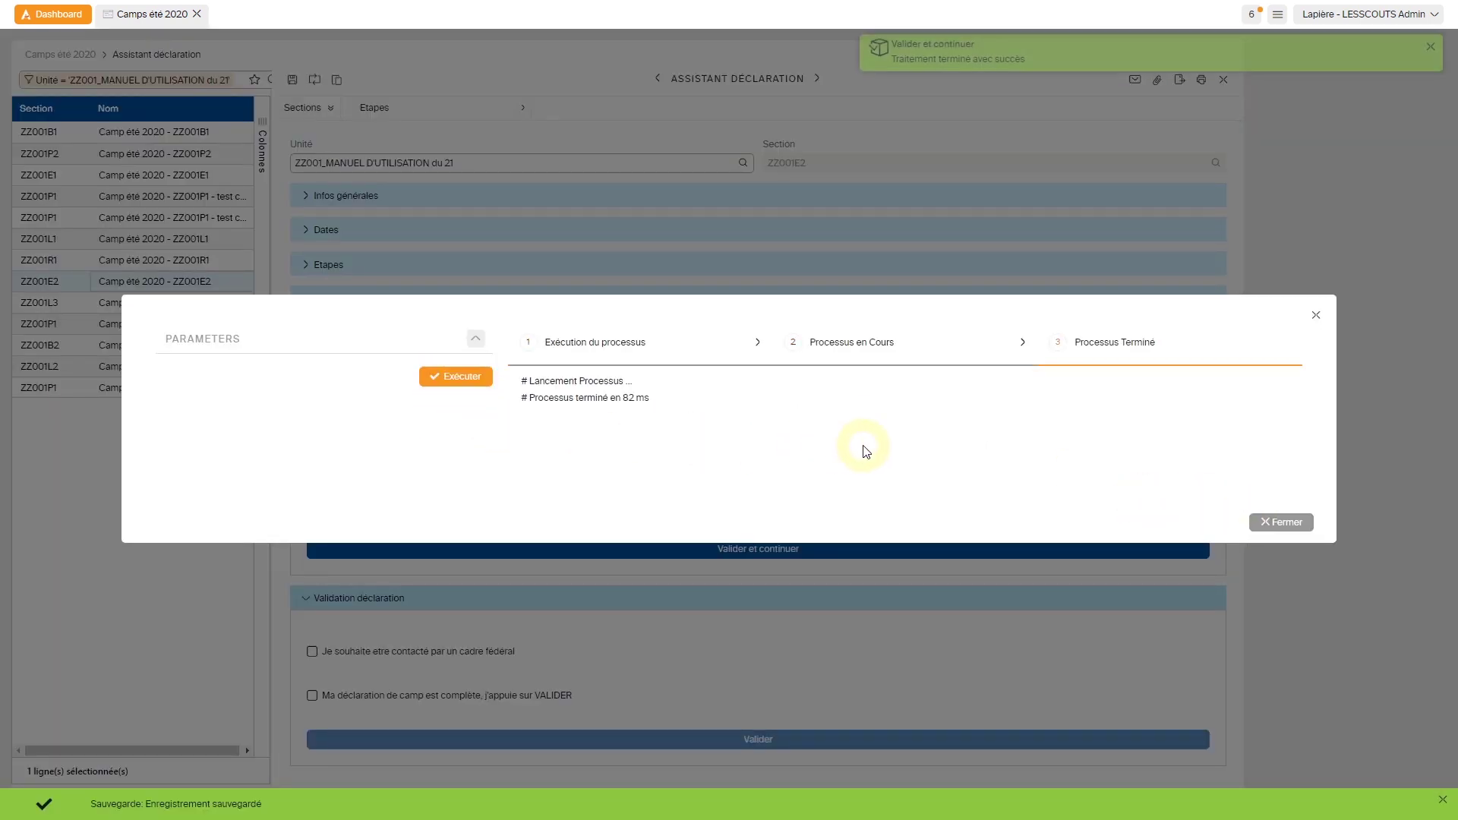
left_click(1315, 325)
Step: Mark the camp declaration as complete and submit it by executing the validation process
scroll(967, 403, "down", 1)
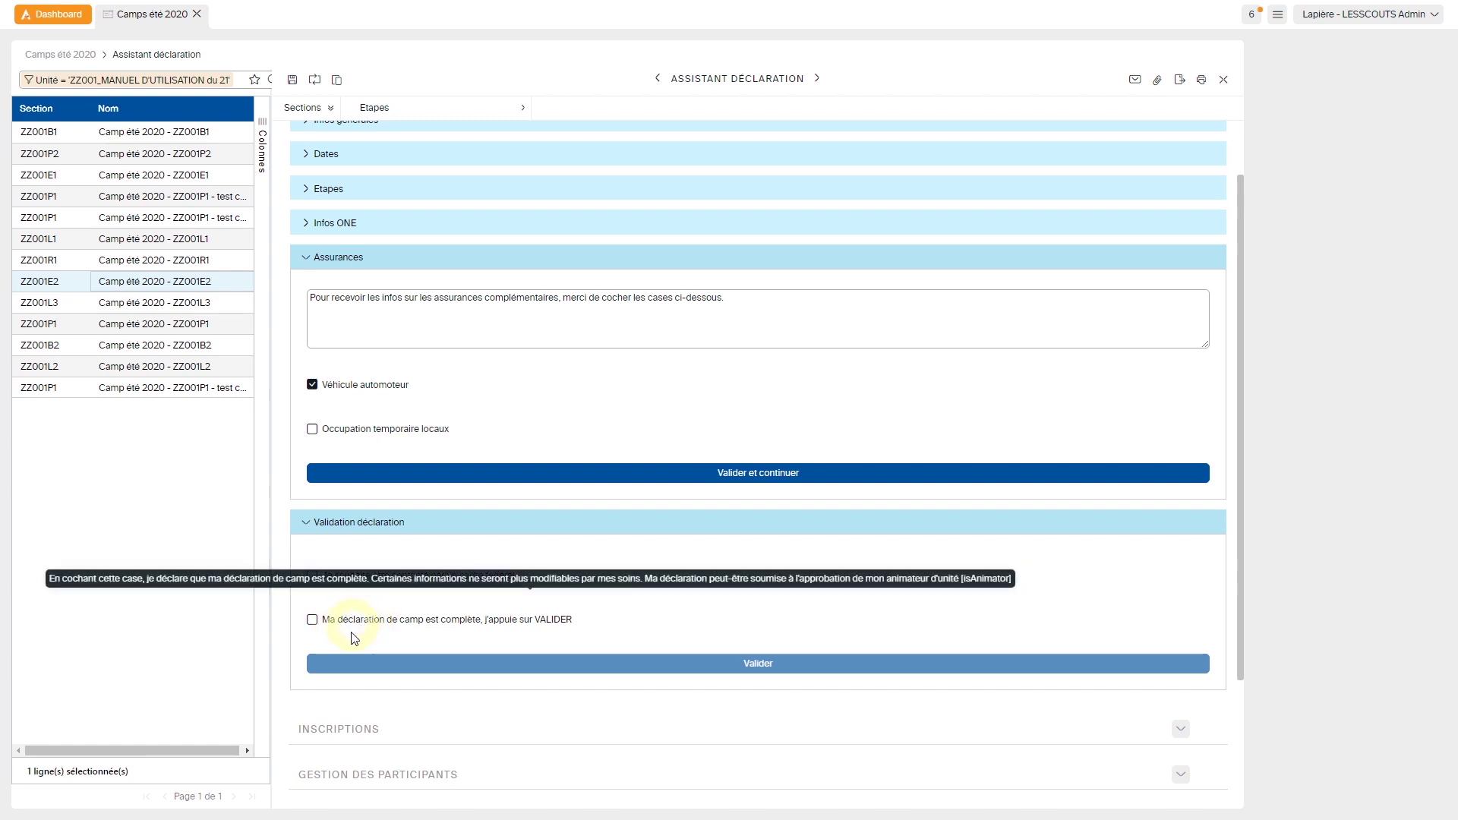
left_click(312, 619)
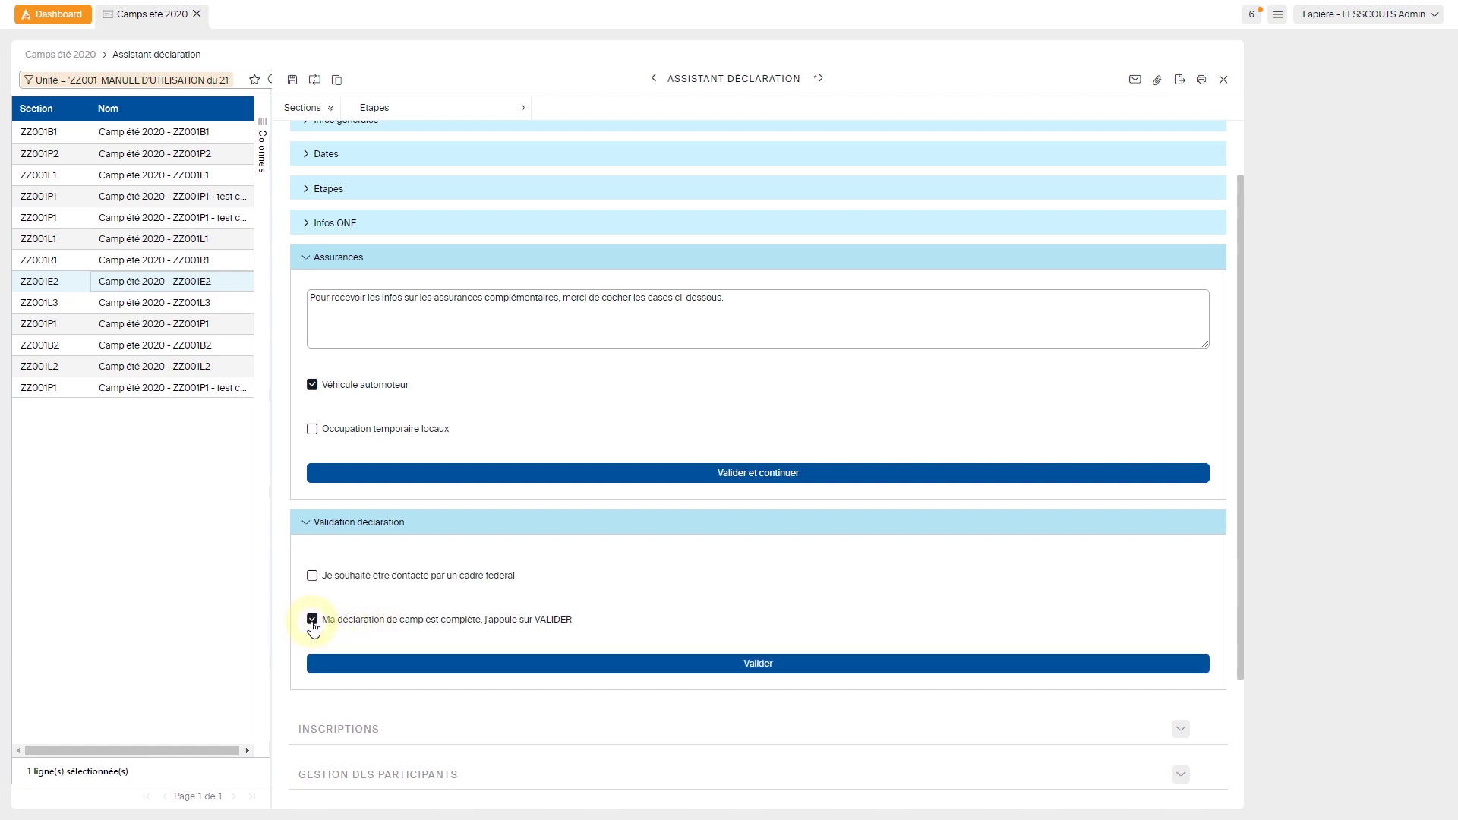
left_click(759, 668)
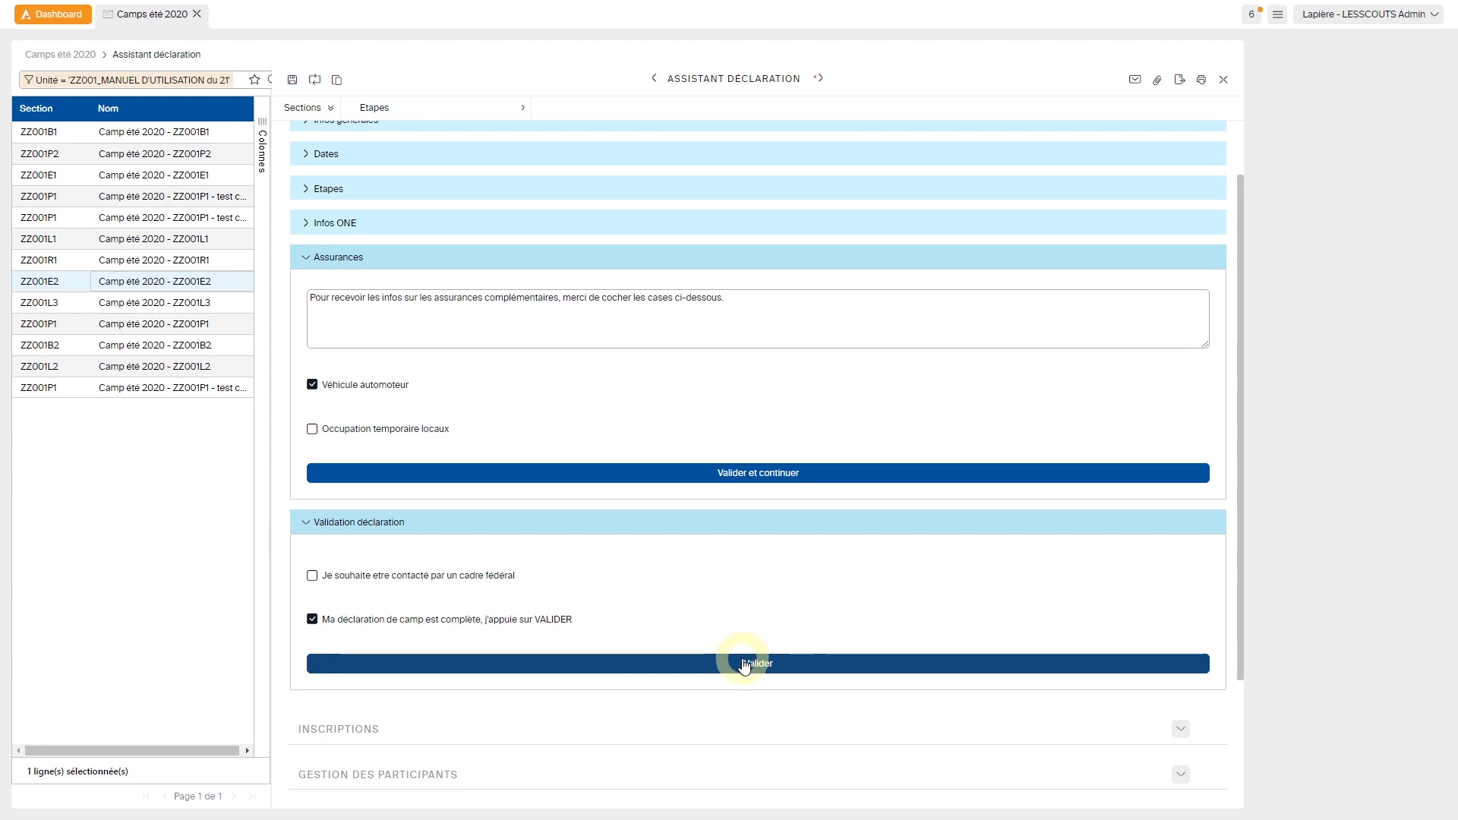
left_click(744, 665)
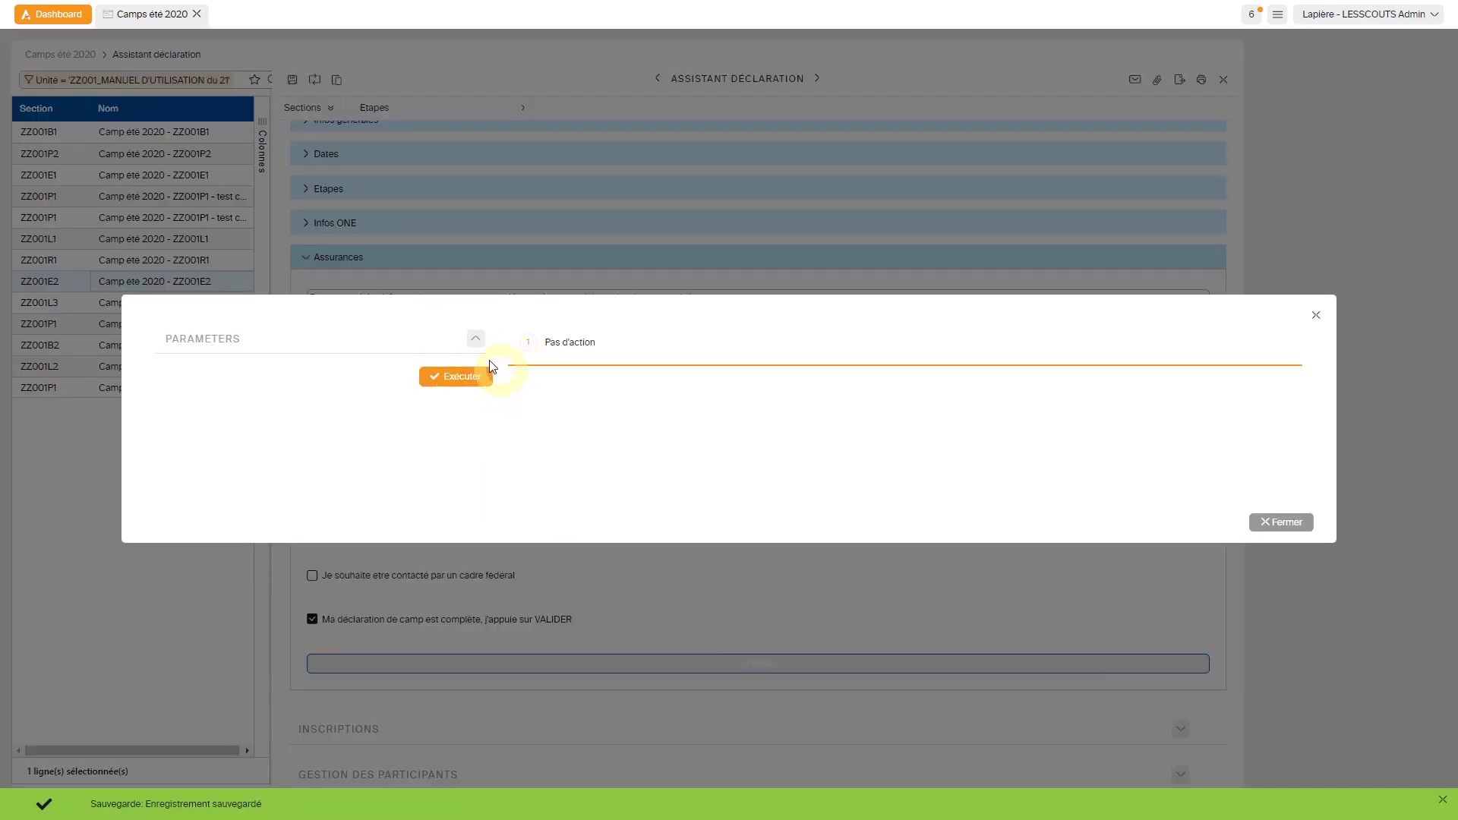
left_click(461, 384)
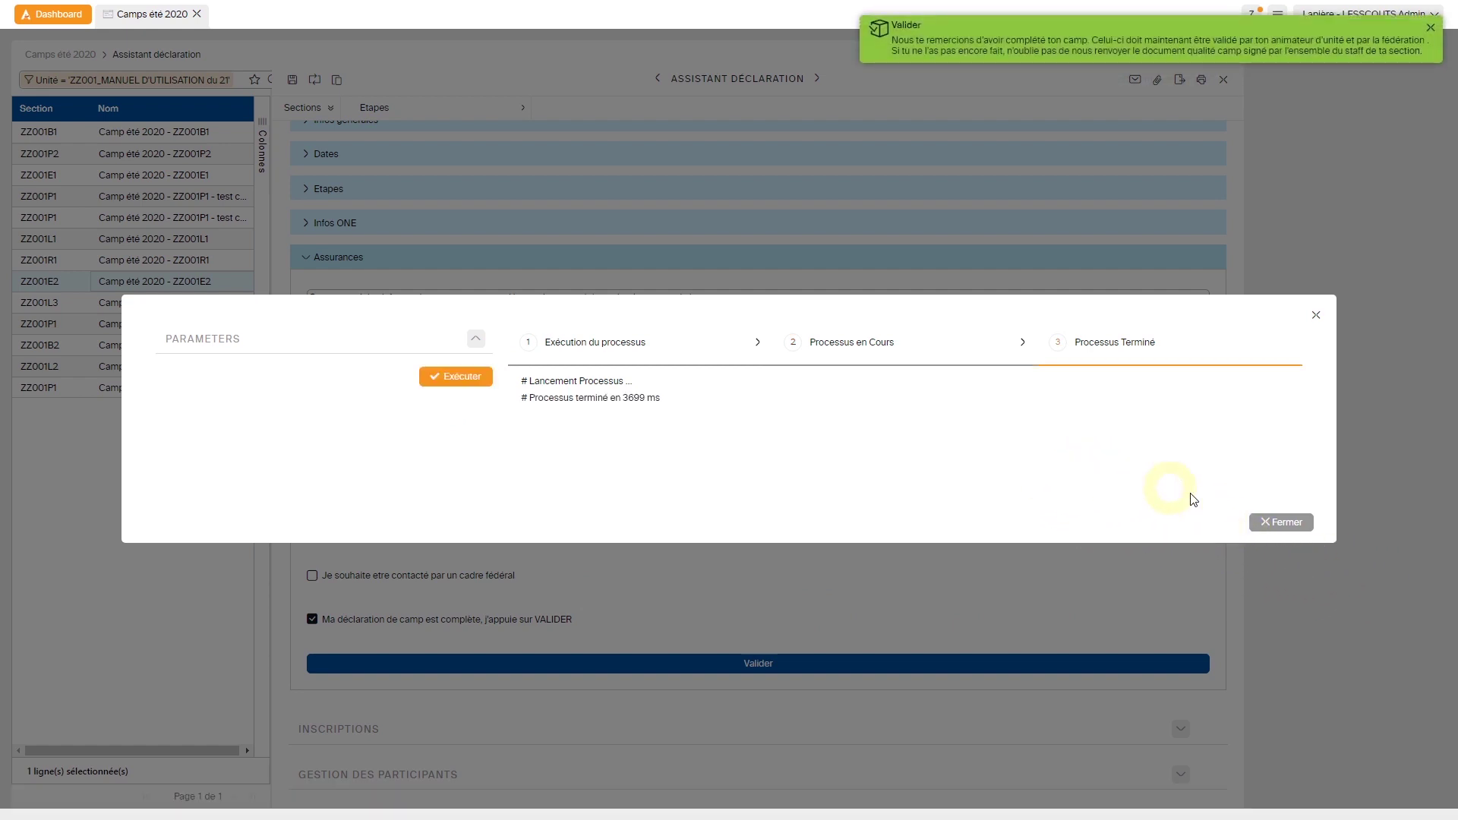
left_click(1263, 524)
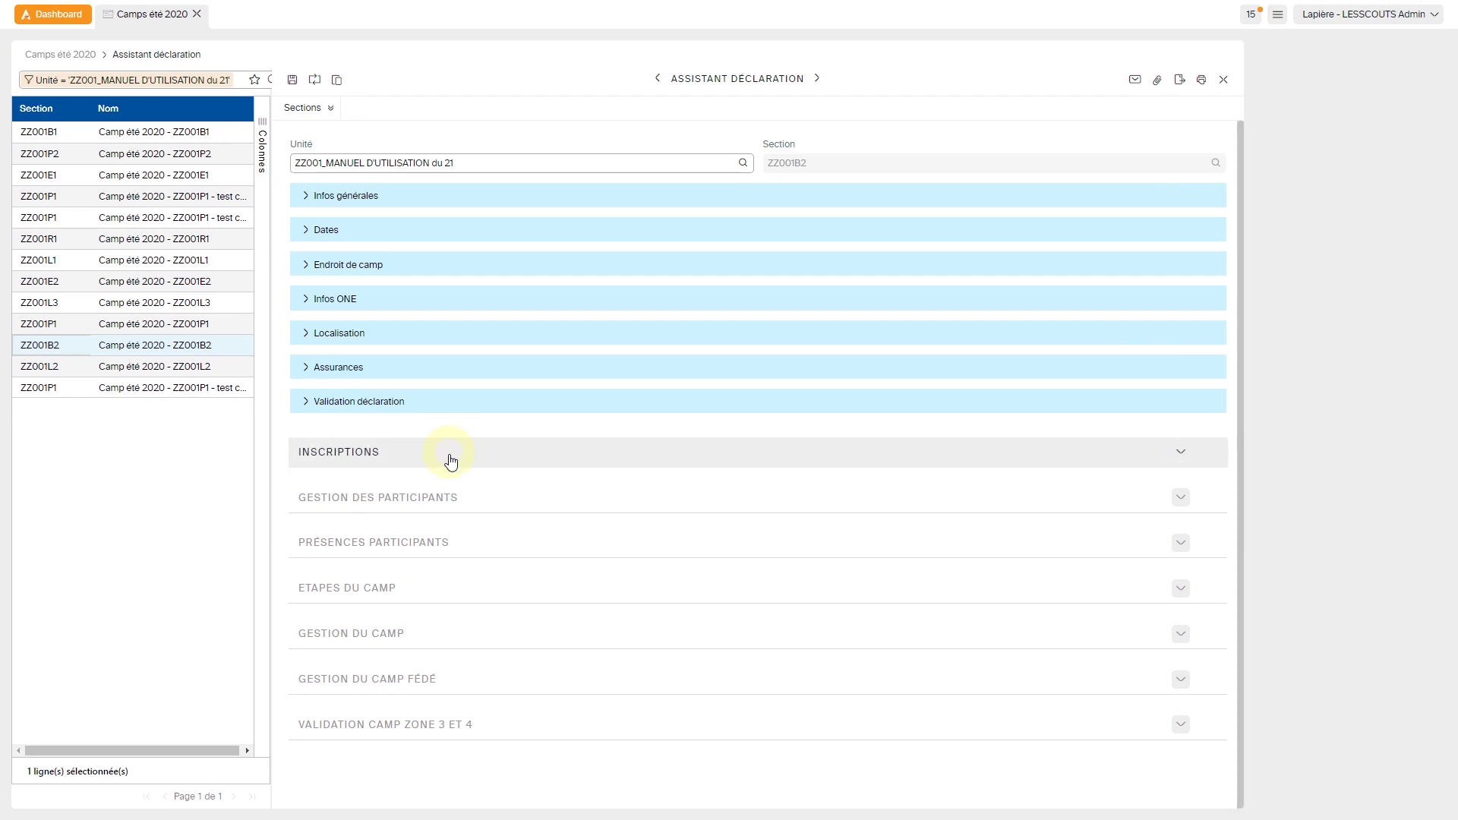
Step: Open the registration form for section ZZ001B2's summer camp and select all non-registered people for registration
left_click(488, 453)
left_click(383, 536)
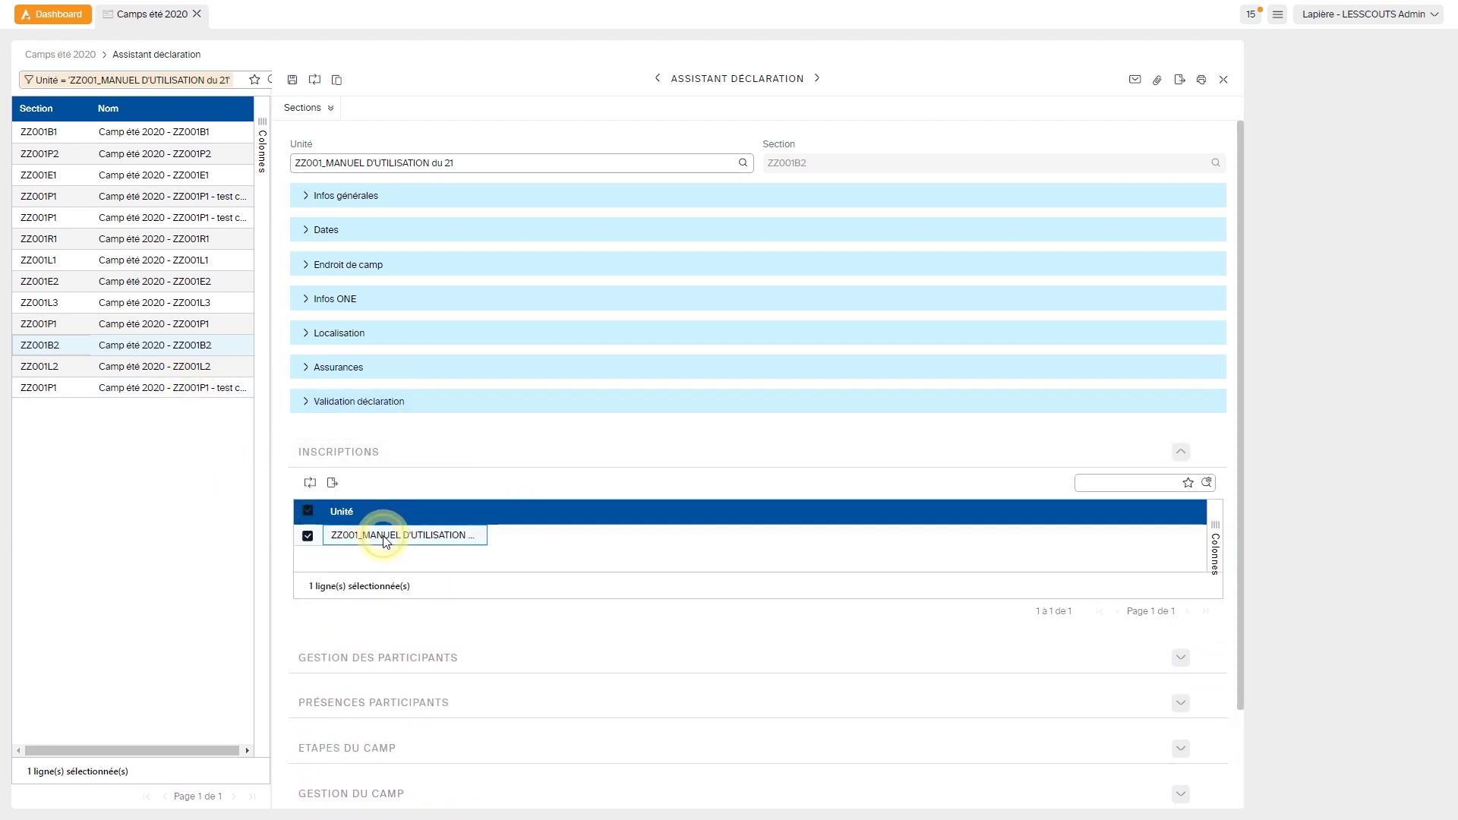
left_click(383, 536)
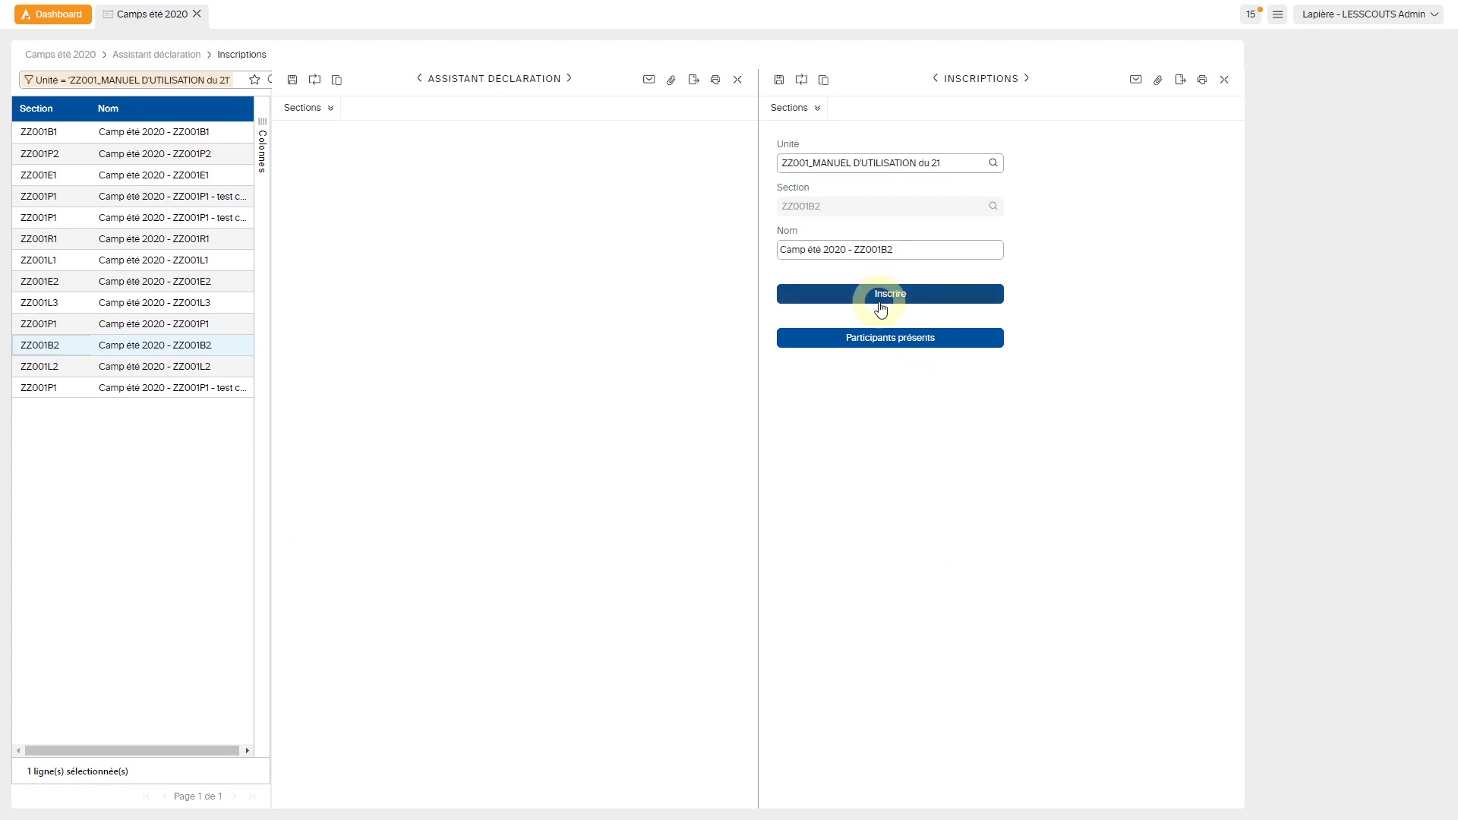
left_click(880, 302)
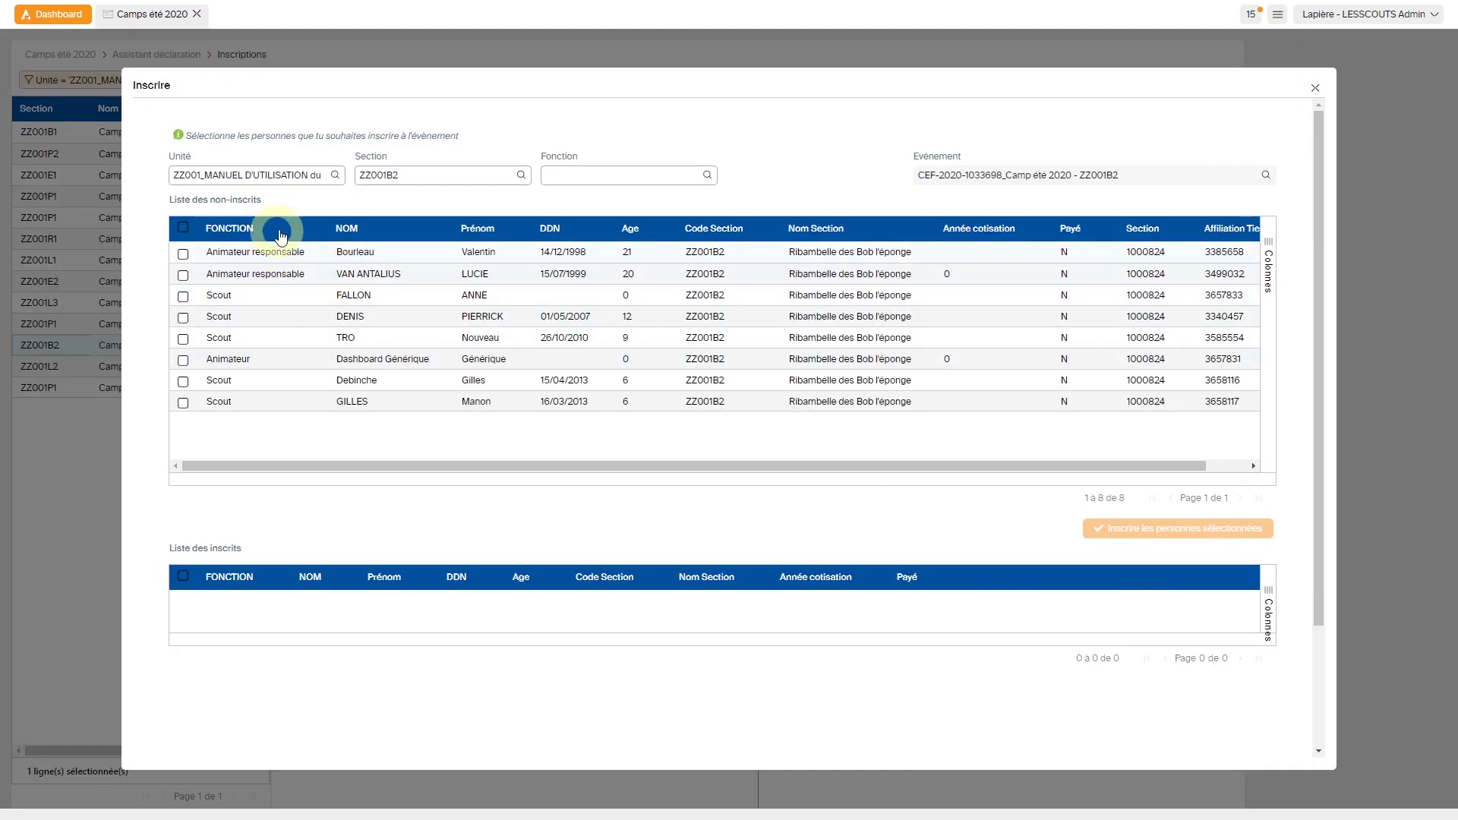
left_click(184, 229)
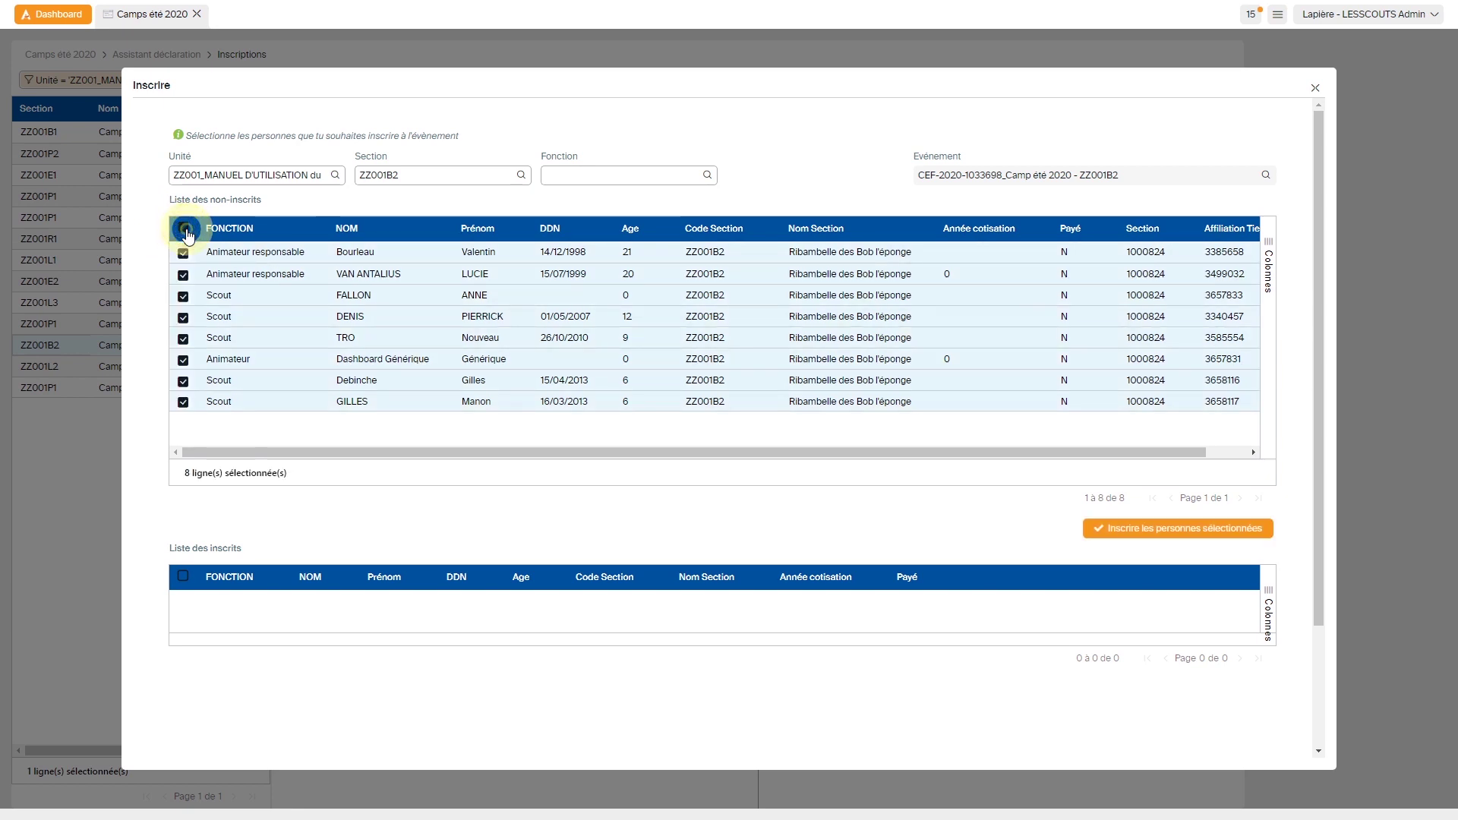
left_click(1166, 534)
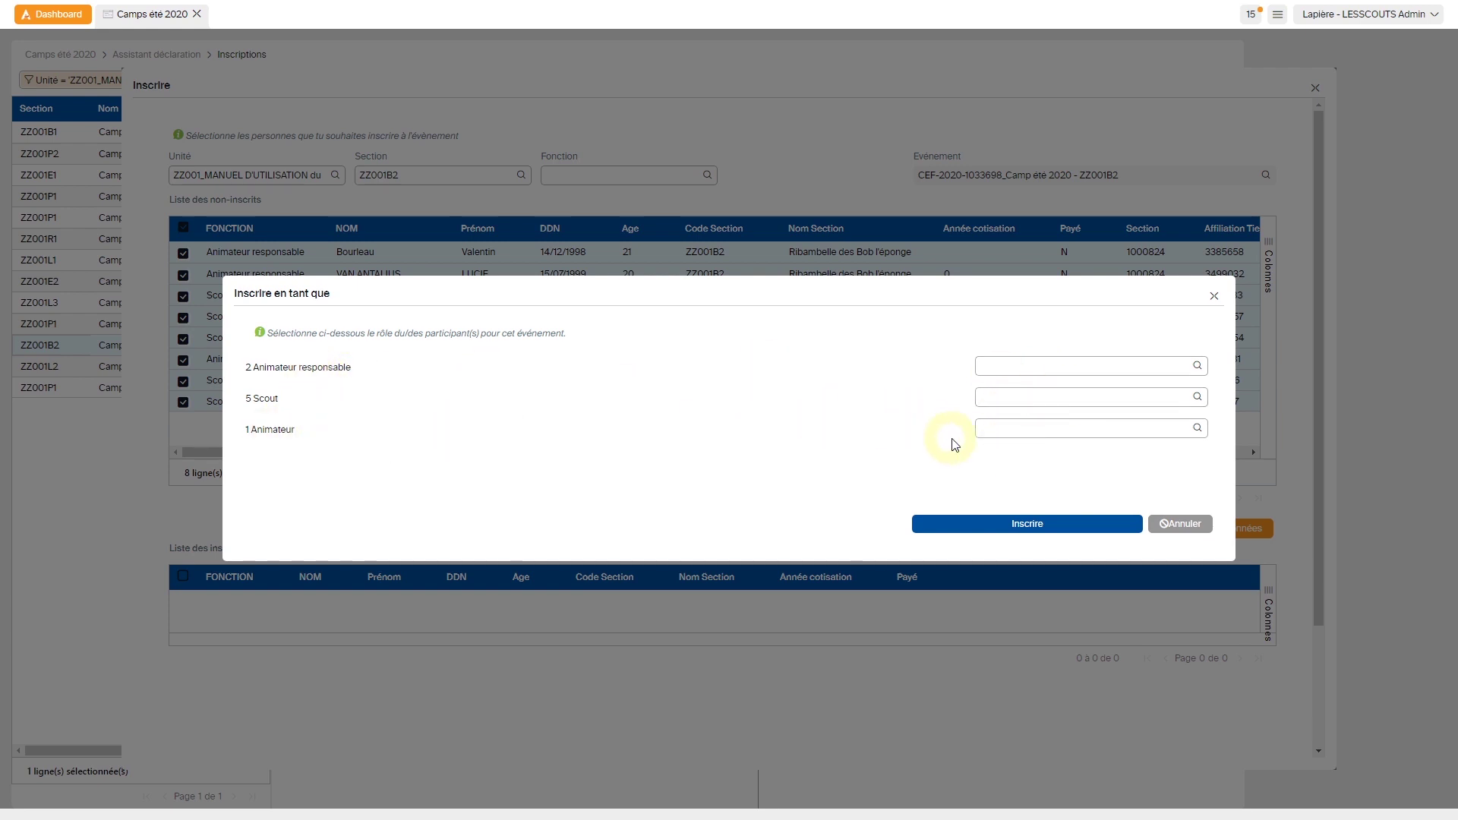
Step: Register the animateur as Animateur-Camp, the scouts as Participant-Camp and the animateurs responsables as Responsable-Camp
left_click(992, 429)
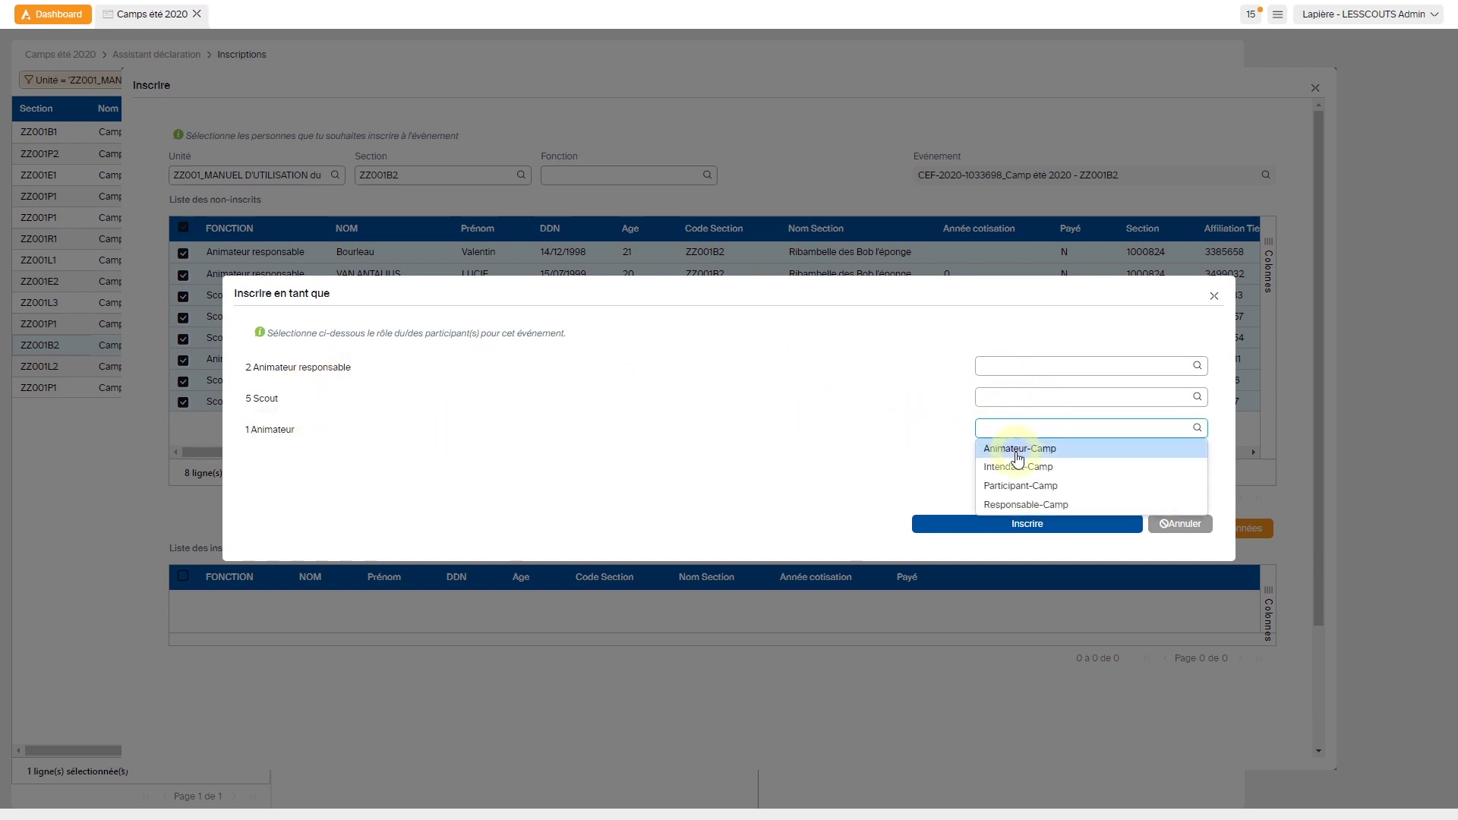
left_click(1013, 454)
left_click(1027, 397)
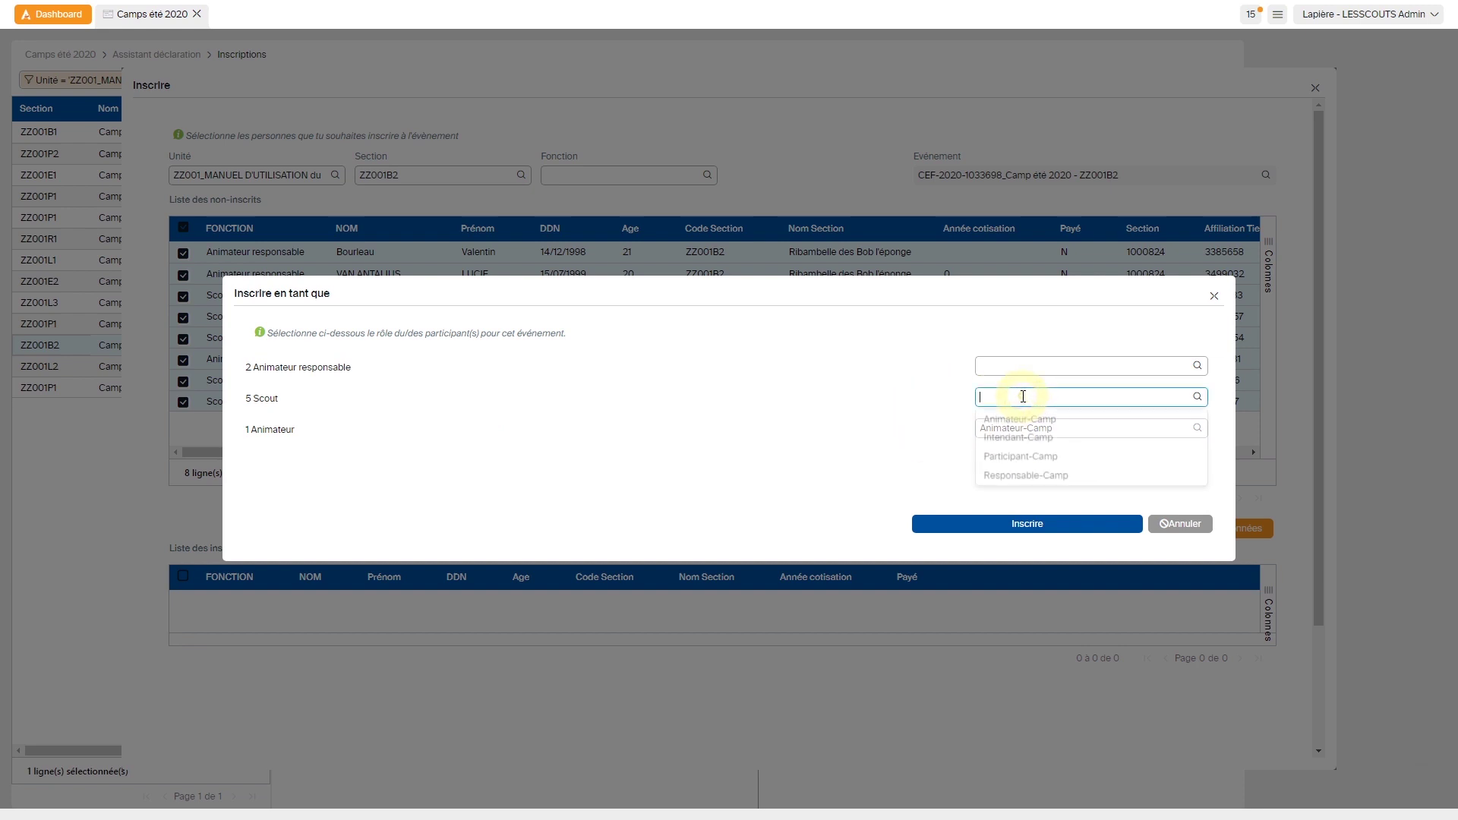
left_click(998, 454)
left_click(990, 366)
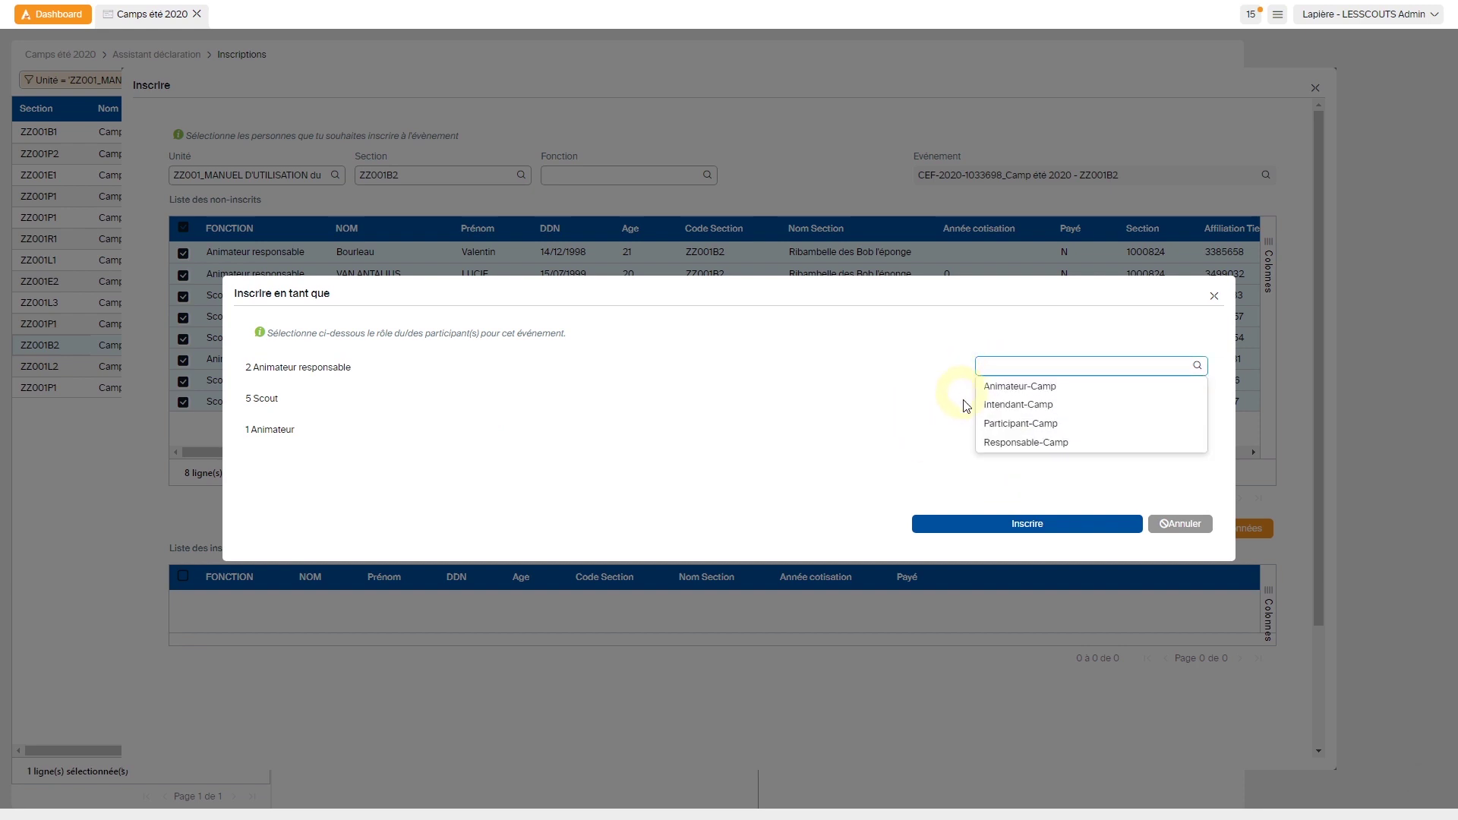
left_click(1004, 448)
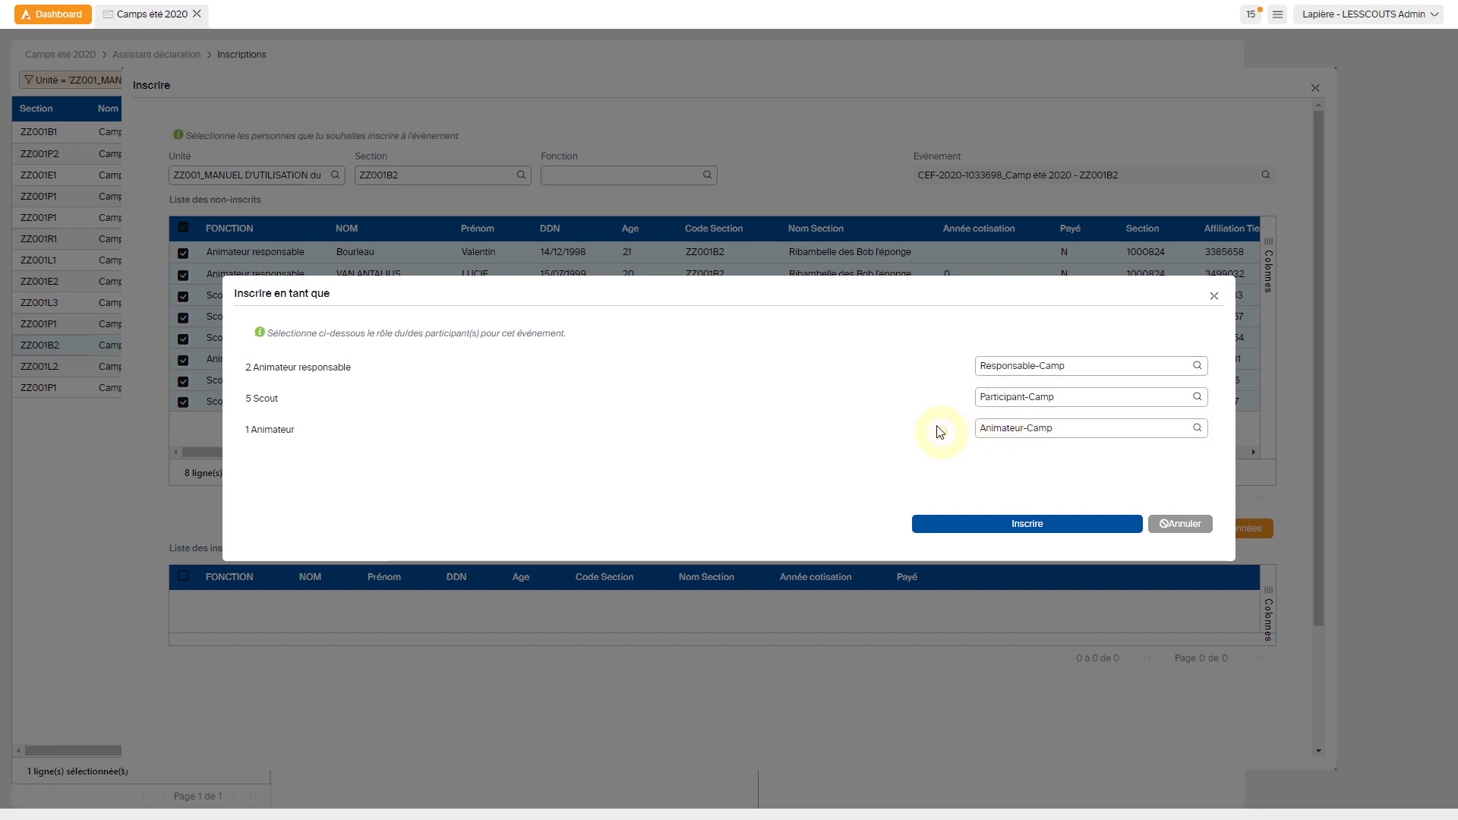
left_click(1020, 527)
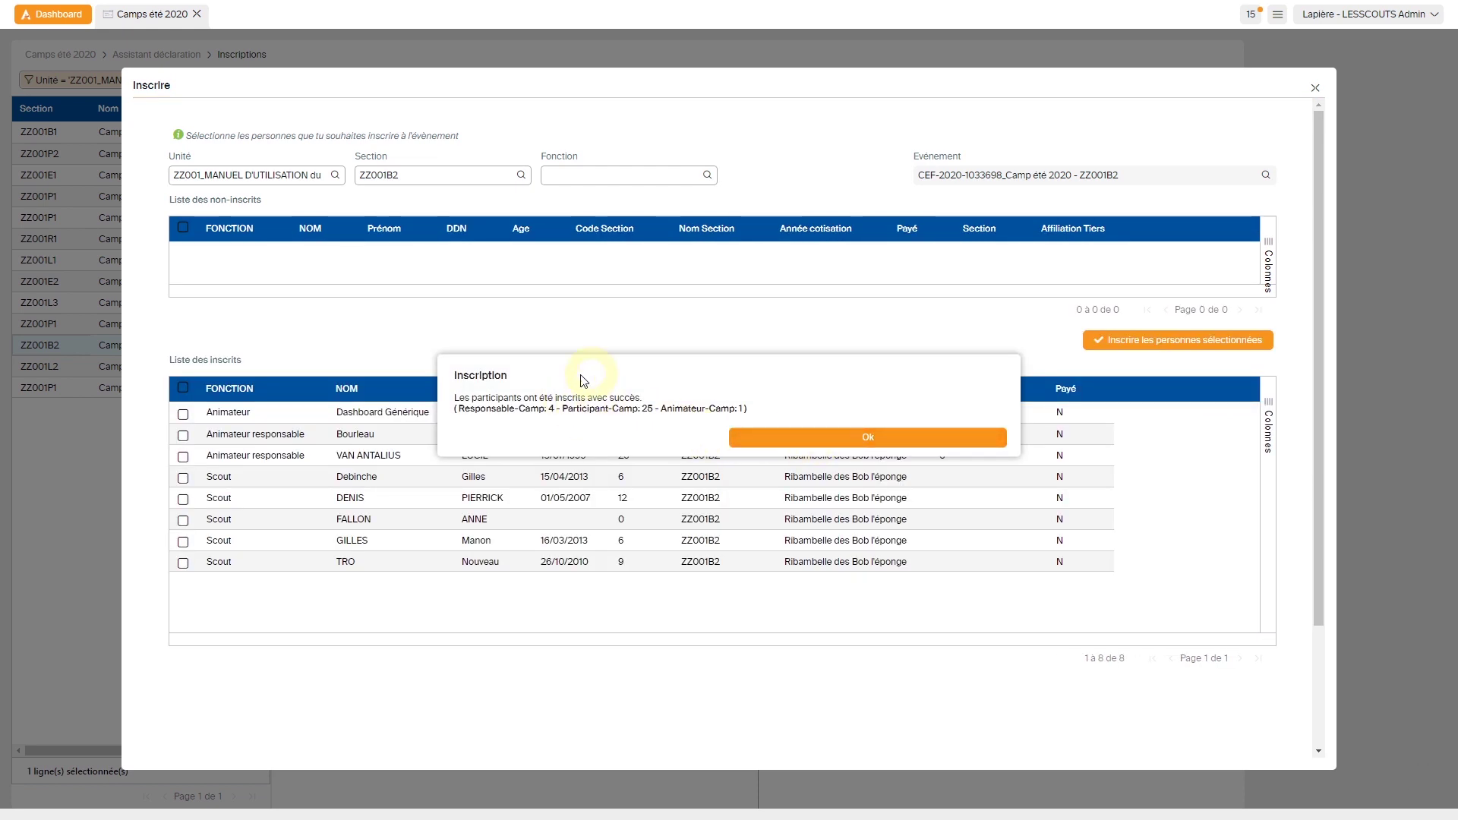
left_click(763, 436)
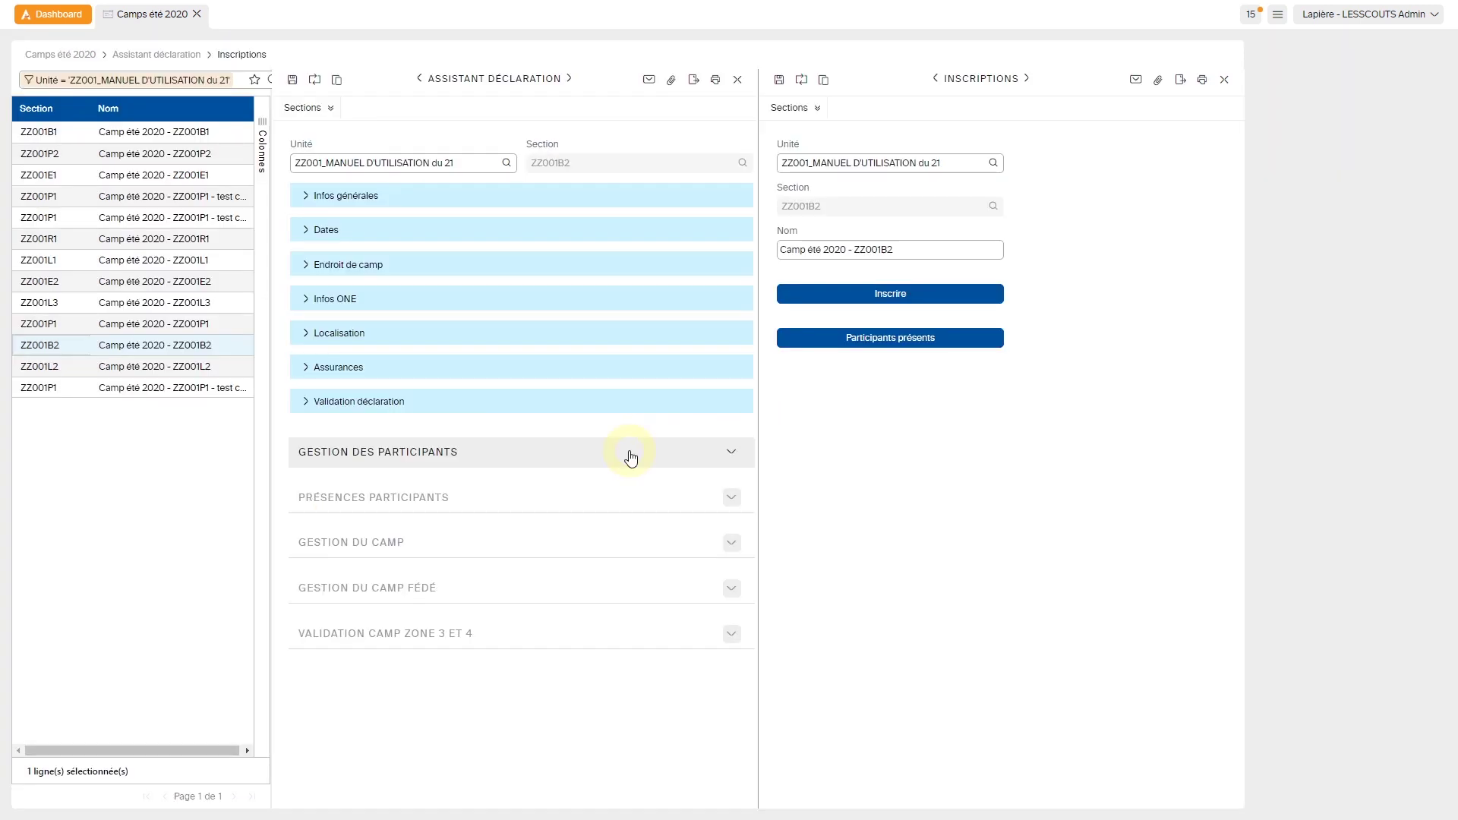
Step: Open the participant attendance list of section ZZ001B2's camp
left_click(559, 496)
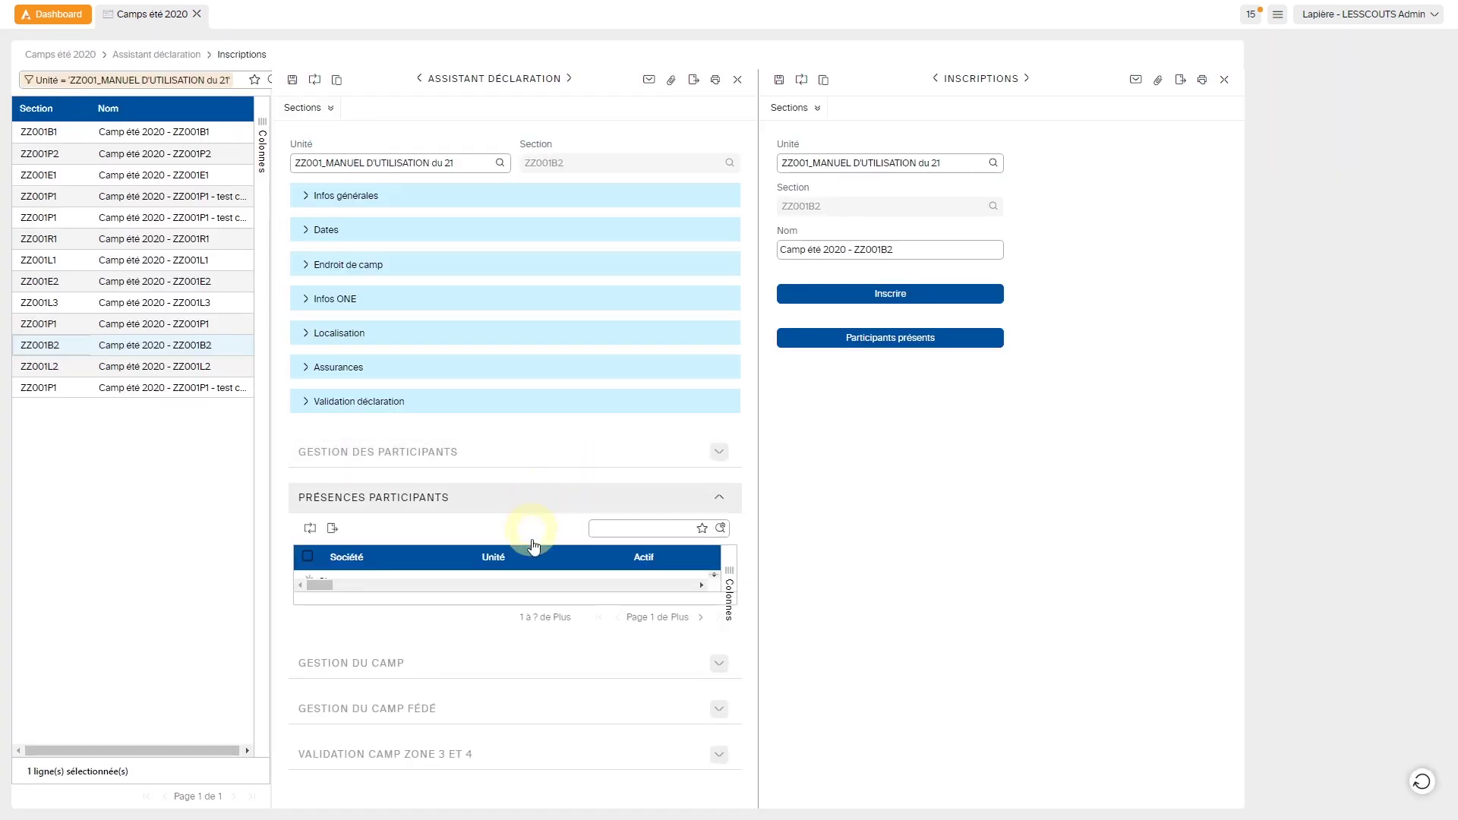